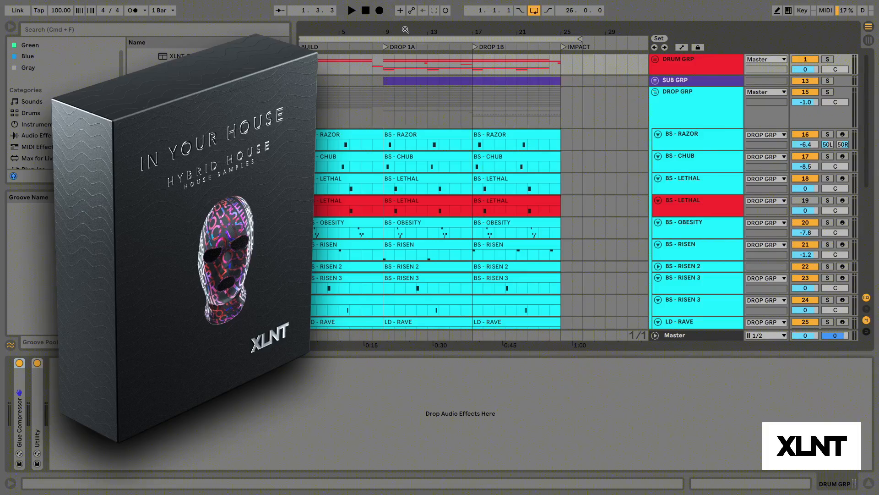
{"action": "left_click_drag", "start_coordinate": [405, 31], "coordinate": [405, 37]}
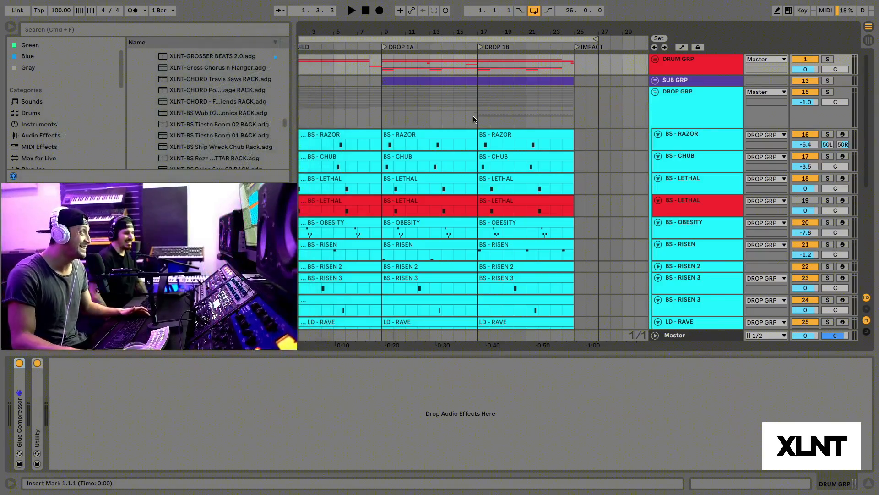
{"action": "scroll", "coordinate": [453, 111], "scroll_direction": "left", "scroll_amount": 1}
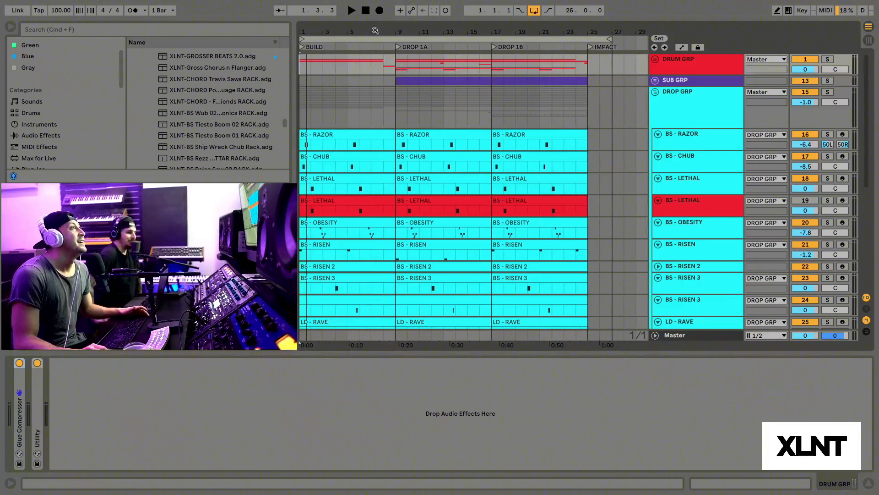
{"action": "left_click_drag", "start_coordinate": [372, 30], "coordinate": [373, 52]}
{"action": "scroll", "coordinate": [442, 95], "scroll_direction": "left", "scroll_amount": 2}
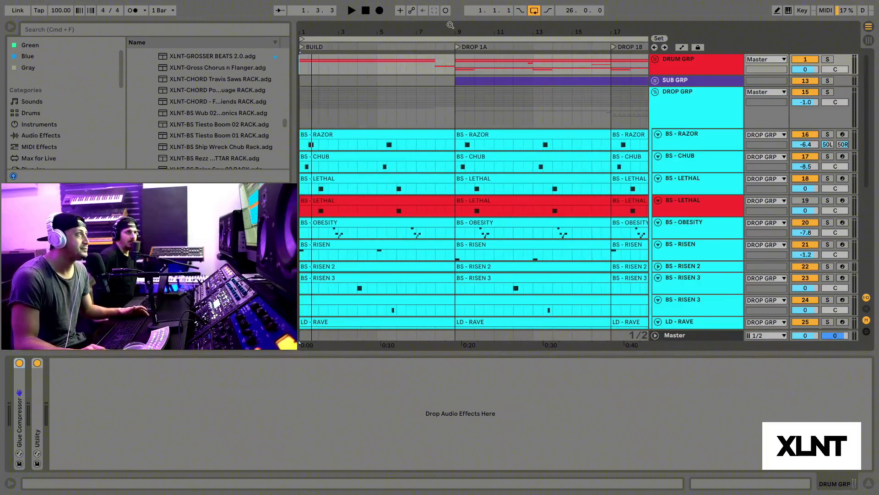
{"action": "left_click_drag", "start_coordinate": [447, 30], "coordinate": [442, 16]}
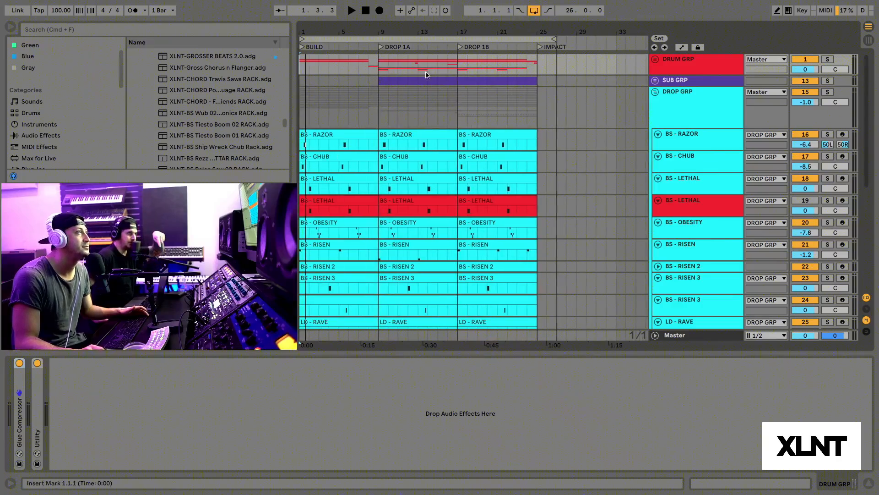
{"action": "left_click_drag", "start_coordinate": [392, 33], "coordinate": [392, 36]}
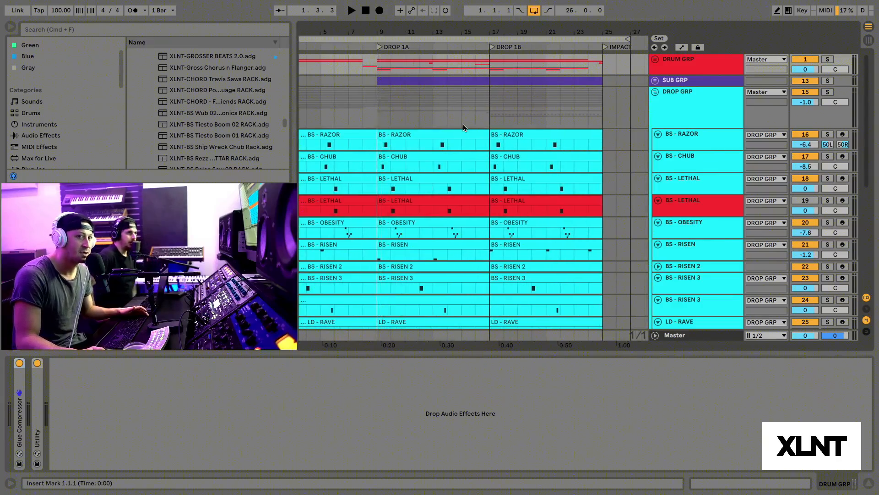
{"action": "left_click_drag", "start_coordinate": [398, 32], "coordinate": [398, 28]}
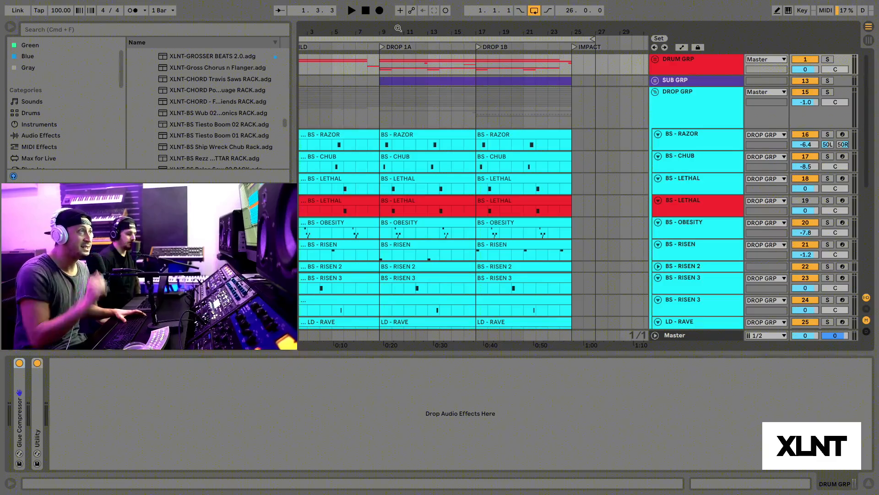
Step: Fold the DROP GRP and unfold the DRUM GRP to view its individual drum tracks around DROP 1A
{"action": "left_click", "coordinate": [655, 93]}
{"action": "left_click", "coordinate": [655, 59]}
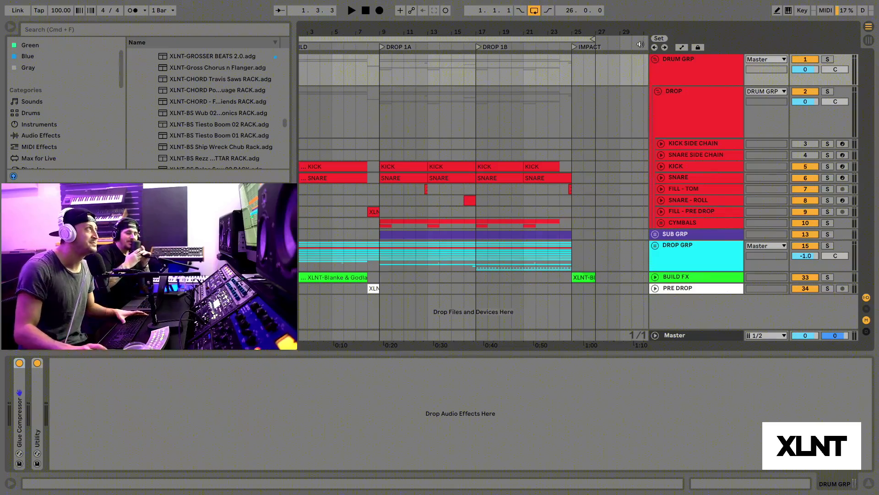
{"action": "left_click_drag", "start_coordinate": [398, 32], "coordinate": [397, 48]}
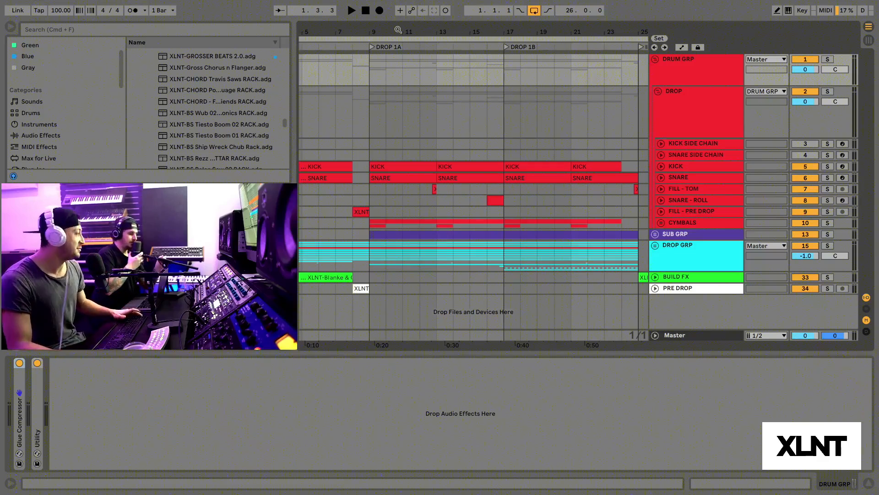
{"action": "left_click_drag", "start_coordinate": [407, 31], "coordinate": [407, 64]}
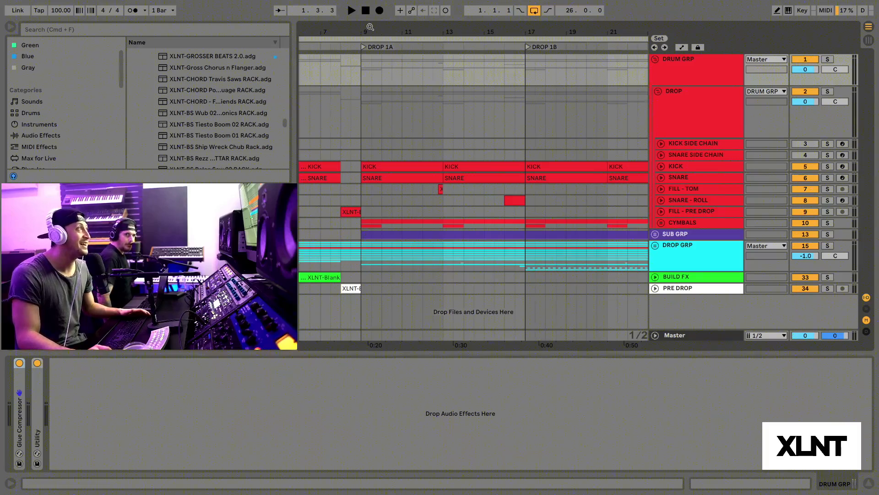
{"action": "left_click_drag", "start_coordinate": [371, 23], "coordinate": [388, 17]}
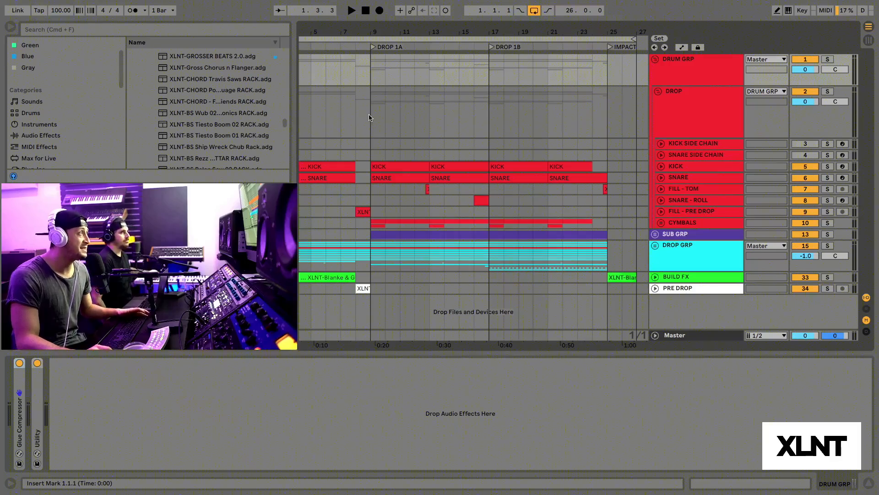
Step: Play the arrangement from bar 9 at DROP 1A with the DROP drum subgroup soloed, stopping just past bar 13
{"action": "left_click", "coordinate": [371, 117]}
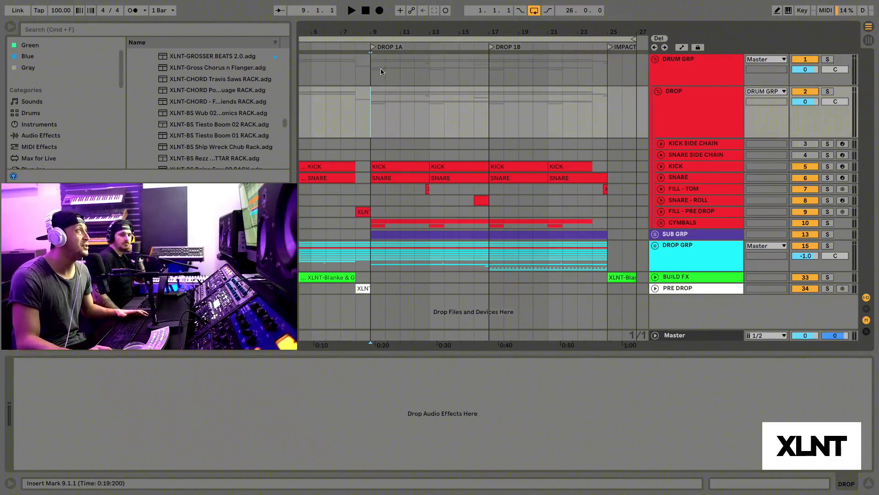
{"action": "left_click_drag", "start_coordinate": [382, 27], "coordinate": [382, 31]}
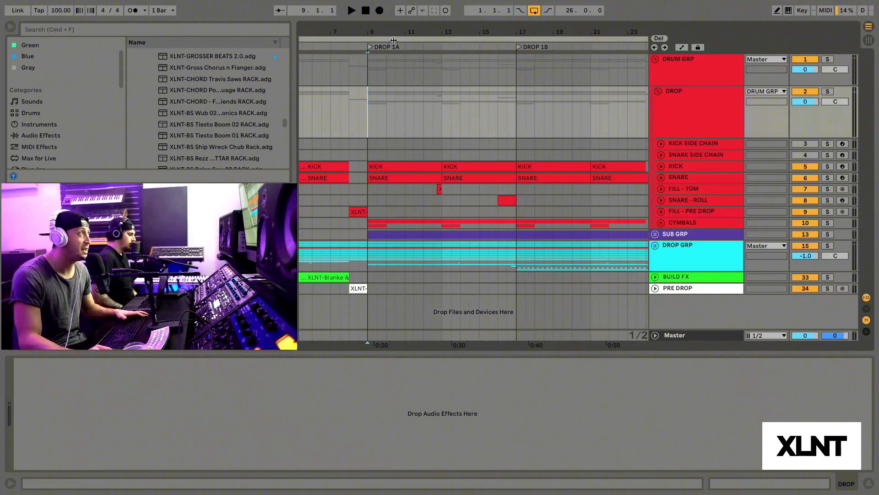
{"action": "key", "text": "space"}
{"action": "left_click", "coordinate": [828, 91]}
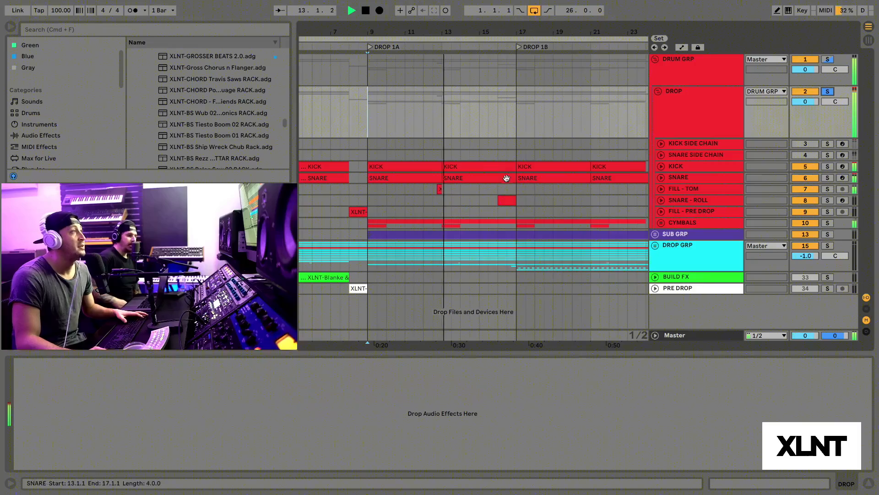
{"action": "key", "text": "space"}
Step: Audition the tom fill leading into bar 13 and the snare roll from bar 16 up to DROP 1B
{"action": "left_click_drag", "start_coordinate": [443, 34], "coordinate": [444, 146]}
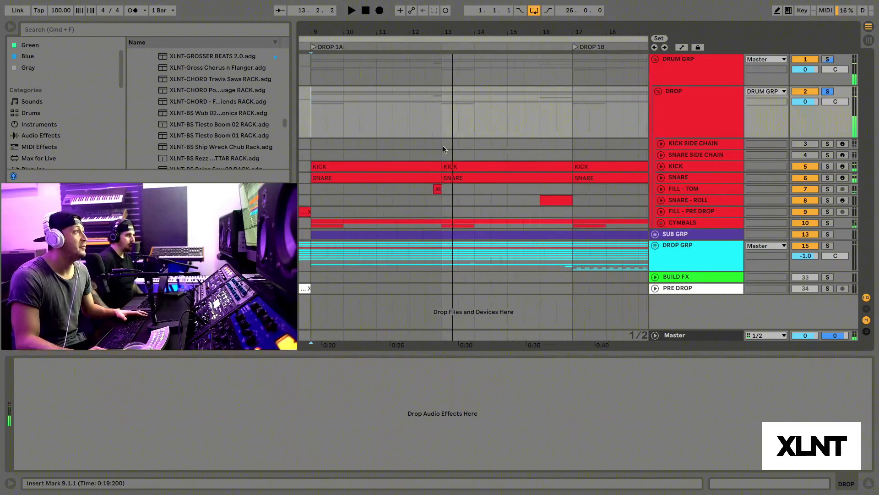
{"action": "left_click", "coordinate": [434, 189]}
{"action": "key", "text": "space"}
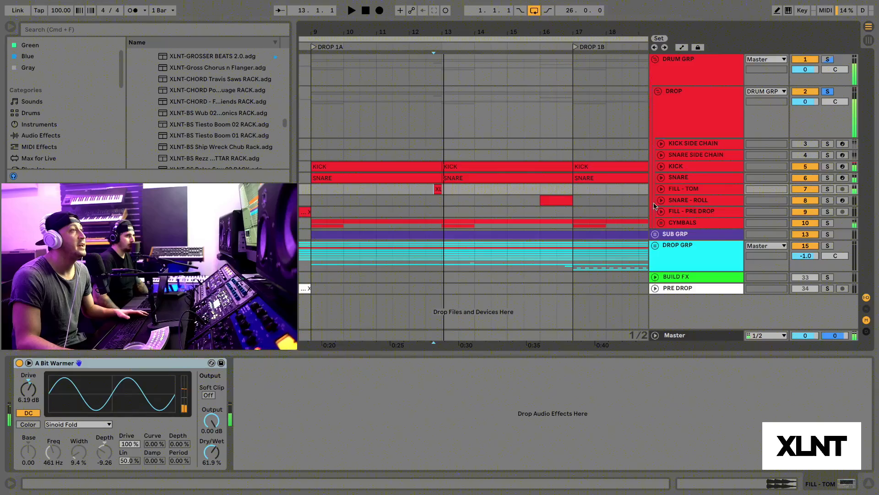
{"action": "left_click", "coordinate": [541, 201]}
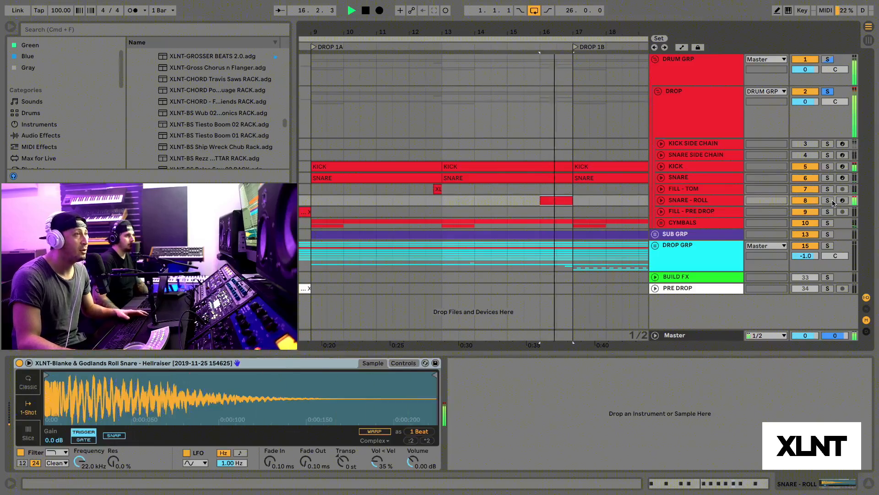
{"action": "key", "text": "space"}
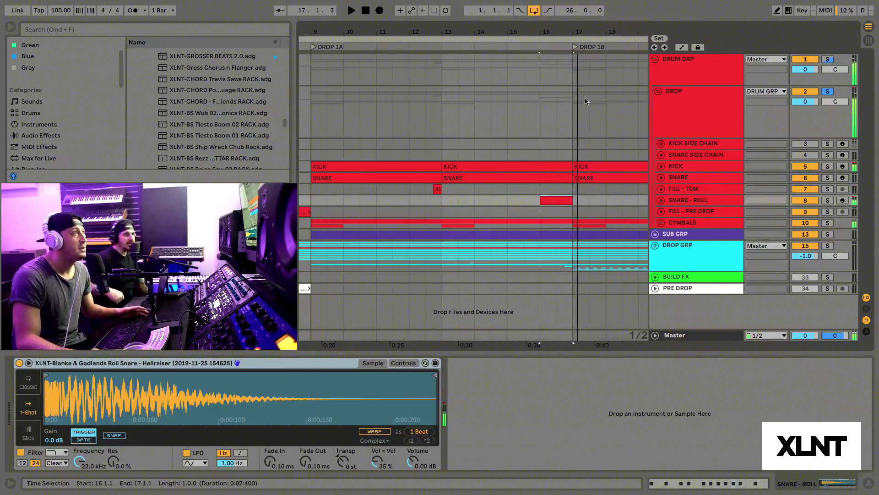
Step: Examine the fill placement on the SNARE - ROLL track at bar 17 and the FILL - PRE DROP track at bar 9
{"action": "left_click_drag", "start_coordinate": [526, 33], "coordinate": [515, 33]}
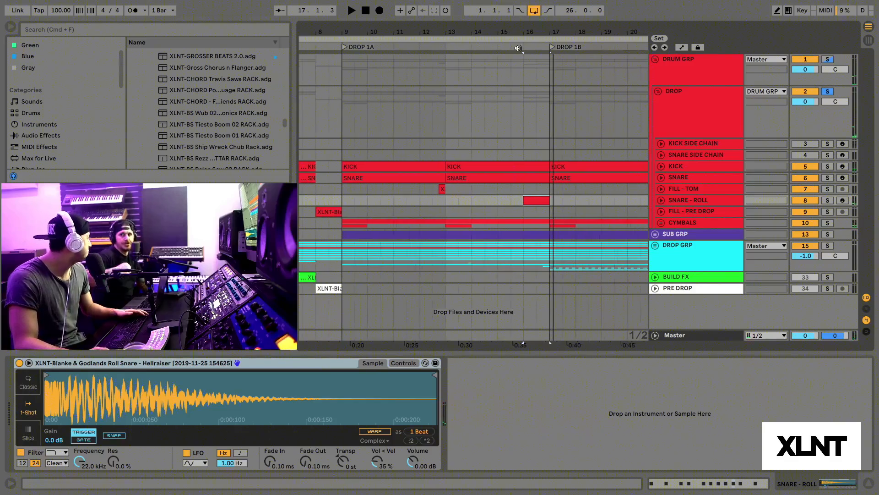
{"action": "scroll", "coordinate": [460, 132], "scroll_direction": "right", "scroll_amount": 2}
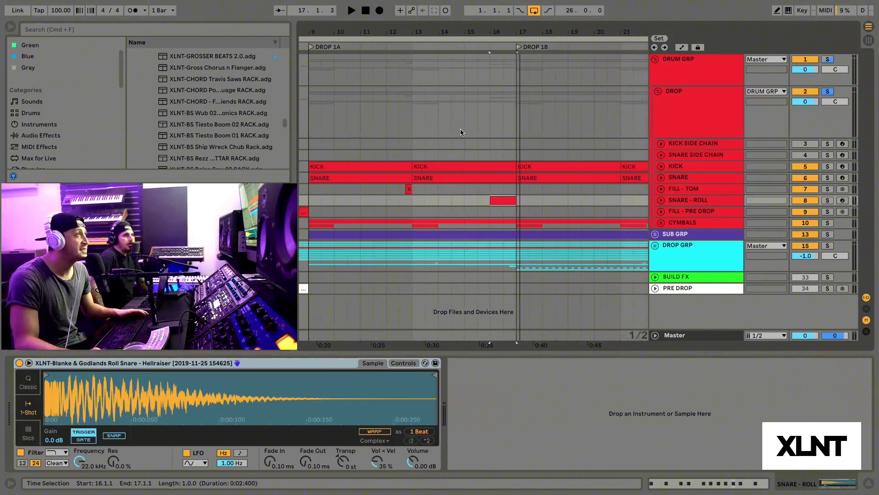
{"action": "scroll", "coordinate": [471, 197], "scroll_direction": "right", "scroll_amount": 3}
{"action": "left_click", "coordinate": [471, 198]}
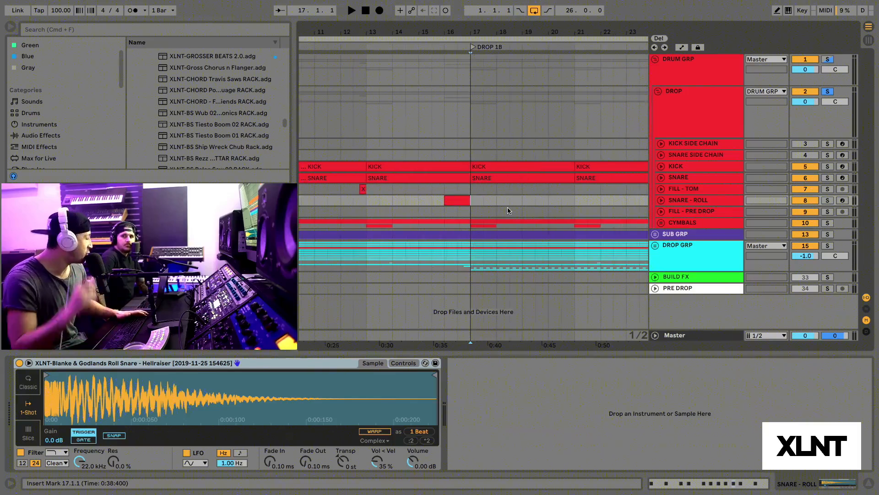
{"action": "scroll", "coordinate": [507, 208], "scroll_direction": "left", "scroll_amount": 3}
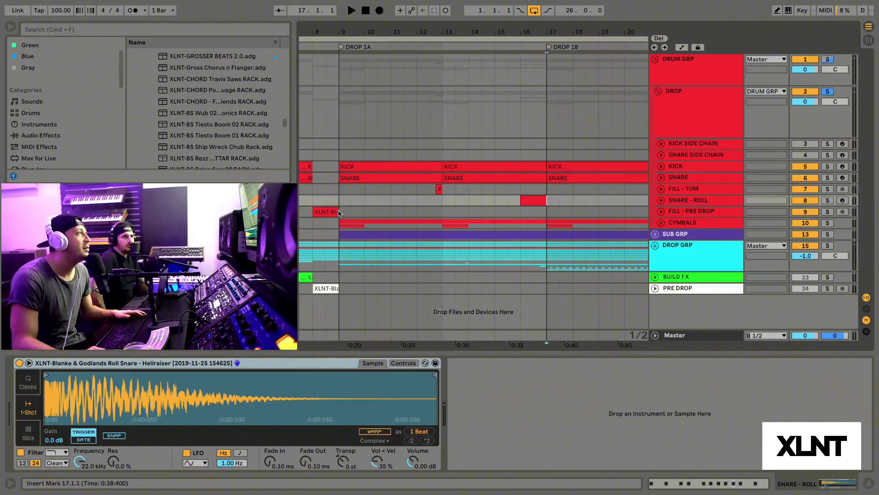
{"action": "left_click", "coordinate": [340, 212]}
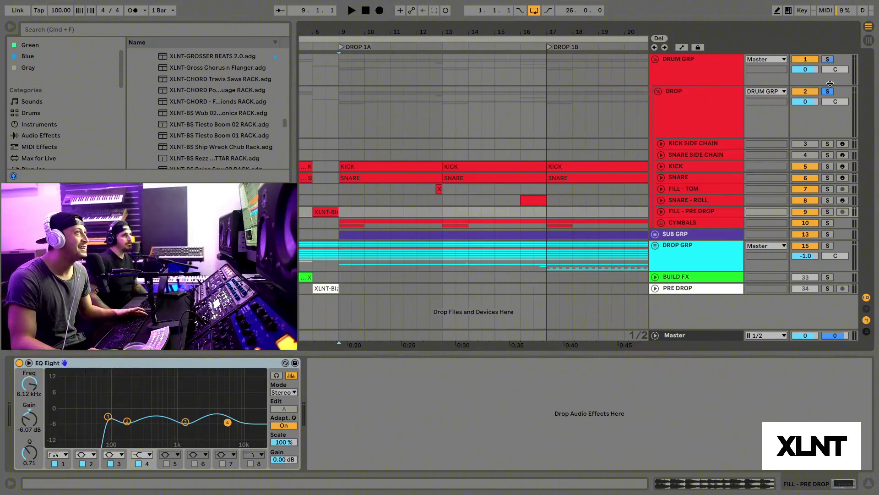
Step: Turn off the drum solo, fold the DRUM GRP and unfold the DROP GRP to show its bass and synth tracks
{"action": "left_click", "coordinate": [829, 60]}
{"action": "left_click", "coordinate": [829, 60]}
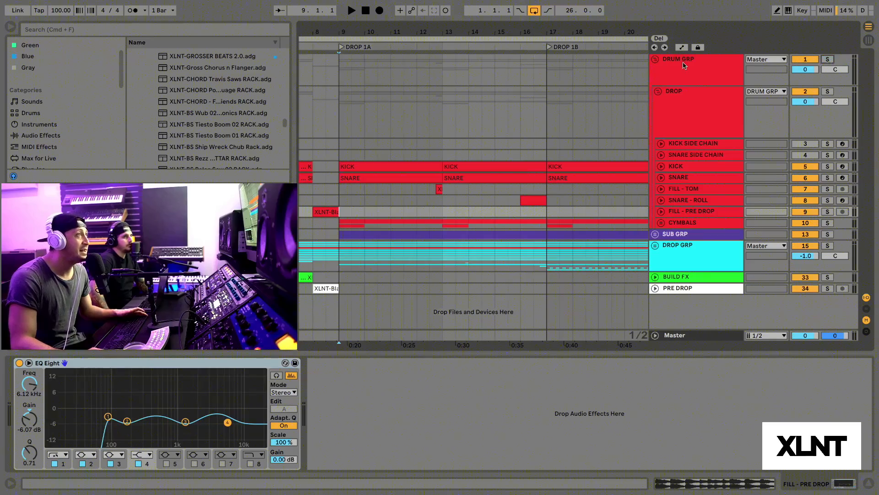
{"action": "left_click", "coordinate": [656, 60]}
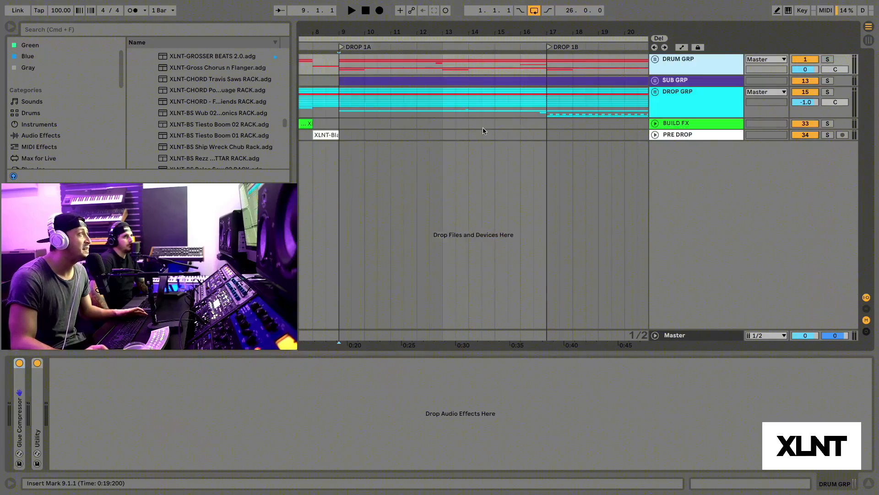
{"action": "left_click", "coordinate": [655, 92]}
Step: Play the DROP GRP soloed from bar 9 at DROP 1A and stop at bar 13
{"action": "left_click", "coordinate": [341, 146]}
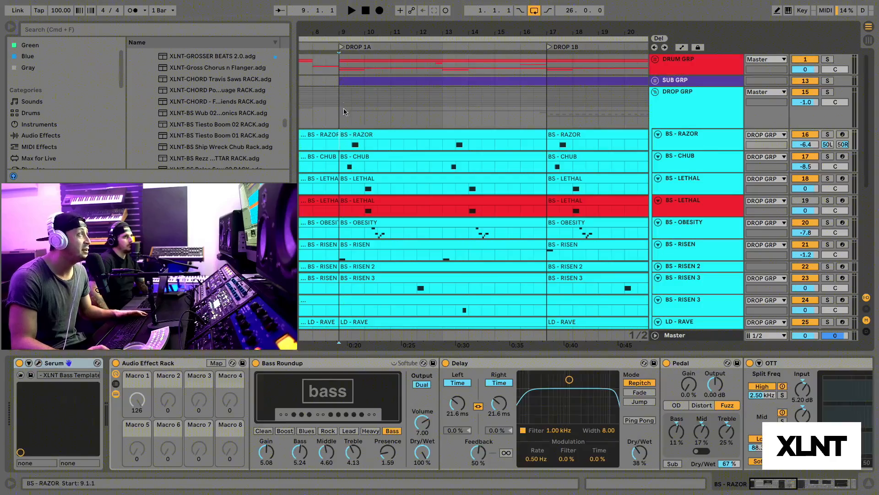
{"action": "scroll", "coordinate": [348, 151], "scroll_direction": "up", "scroll_amount": 3}
{"action": "scroll", "coordinate": [352, 156], "scroll_direction": "down", "scroll_amount": 2}
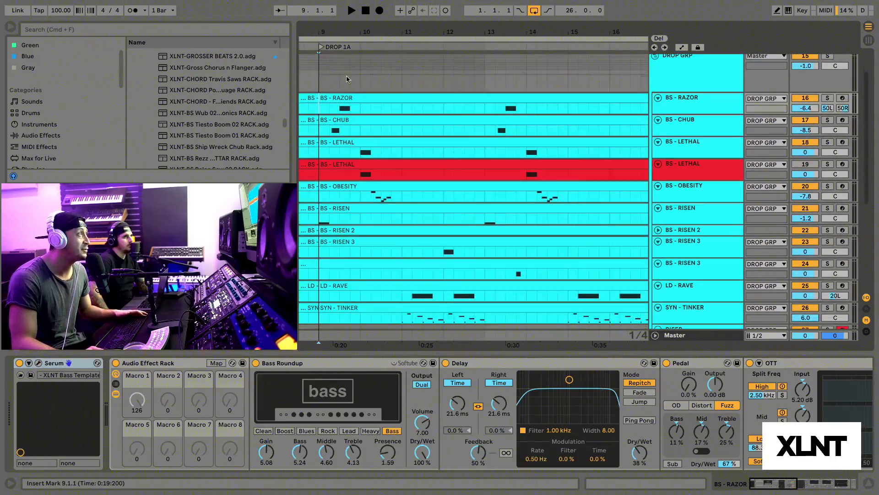
{"action": "key", "text": "minus"}
{"action": "key", "text": "space"}
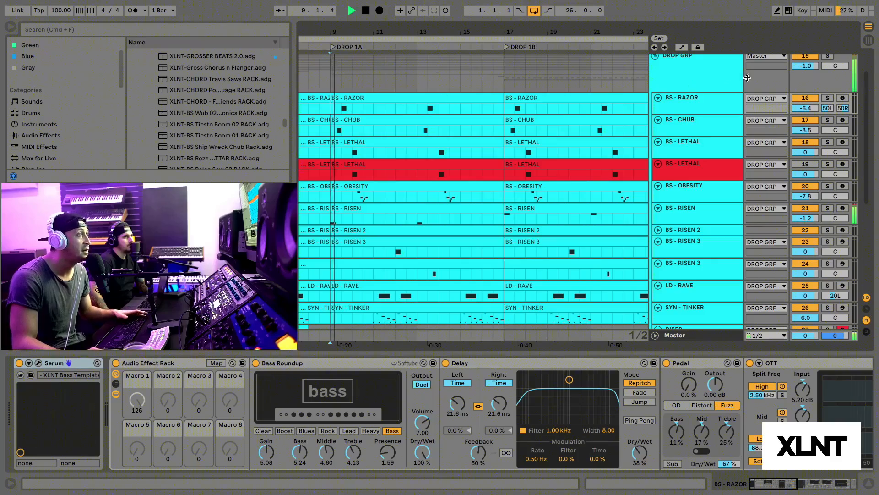
{"action": "left_click", "coordinate": [827, 56]}
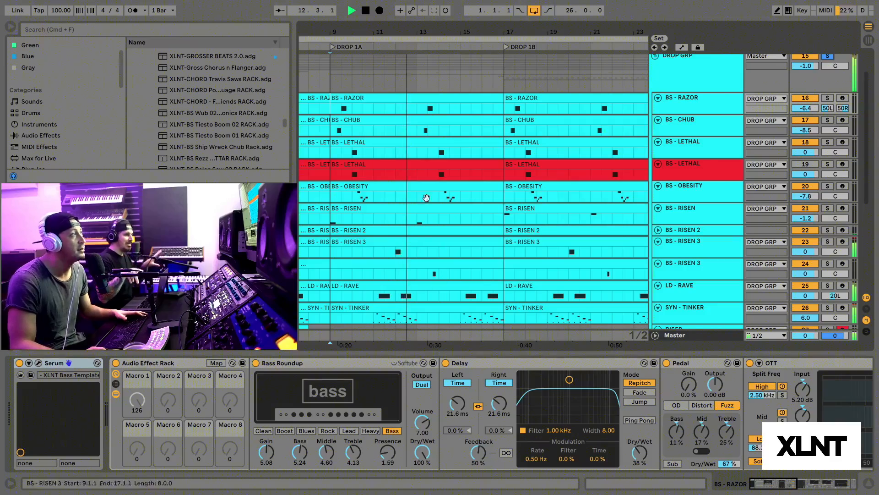
{"action": "key", "text": "space"}
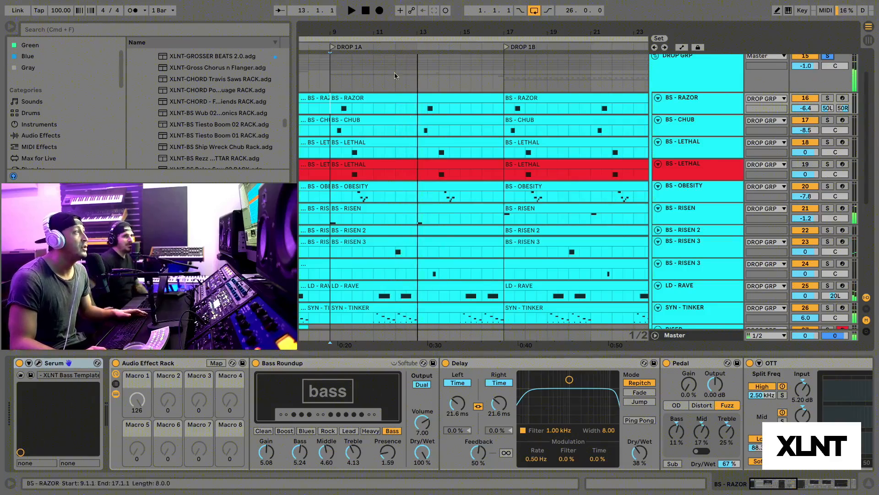
Step: Audition the cyan BS - LETHAL track in solo from bar 10 within DROP 1A
{"action": "left_click_drag", "start_coordinate": [352, 32], "coordinate": [351, 52]}
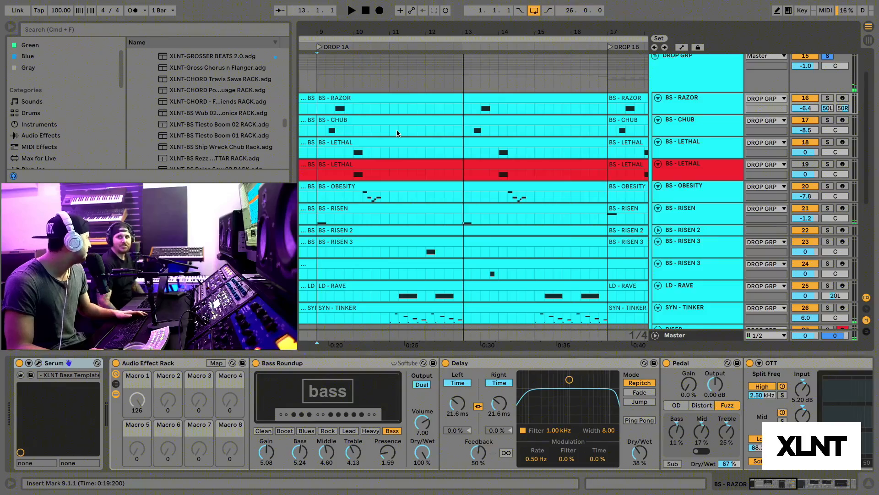
{"action": "left_click_drag", "start_coordinate": [358, 32], "coordinate": [359, 45]}
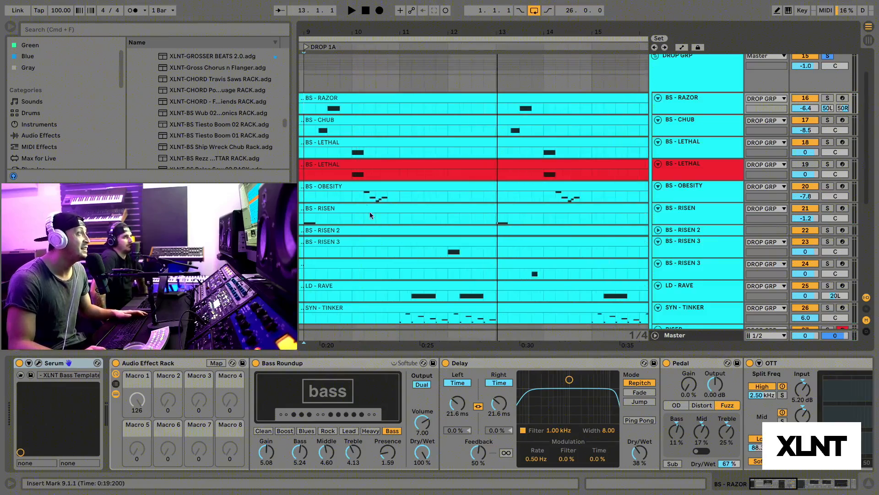
{"action": "left_click", "coordinate": [351, 153]}
{"action": "left_click", "coordinate": [828, 142]}
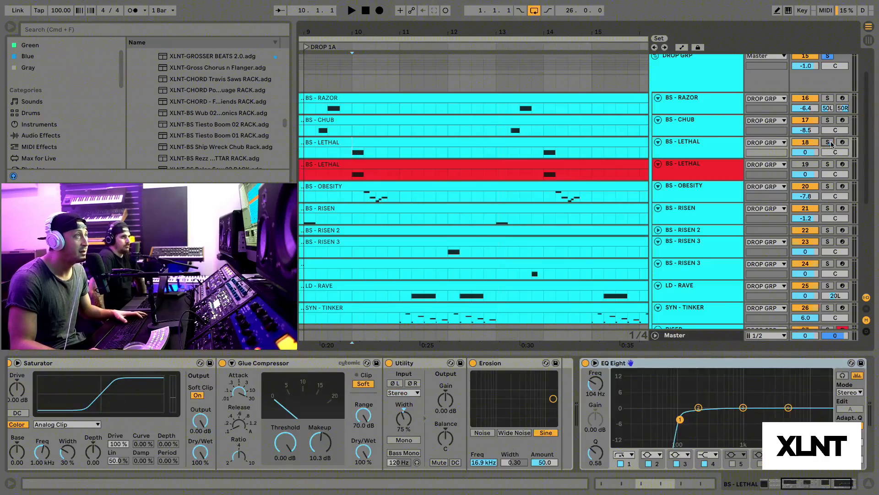
{"action": "key", "text": "space"}
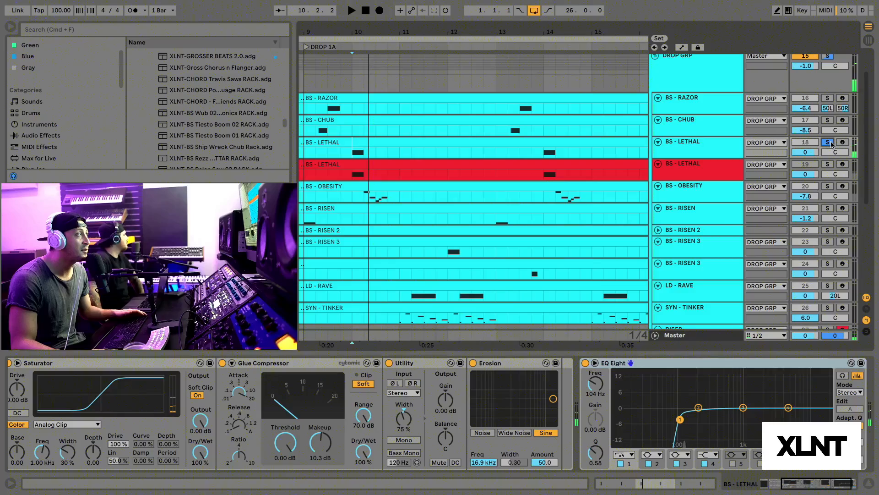
{"action": "key", "text": "space"}
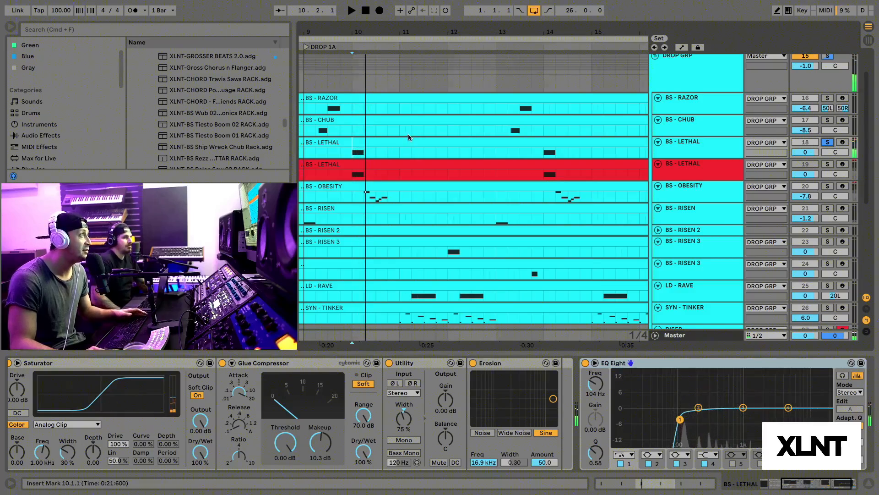
{"action": "left_click_drag", "start_coordinate": [518, 118], "coordinate": [573, 120]}
{"action": "left_click", "coordinate": [828, 144]}
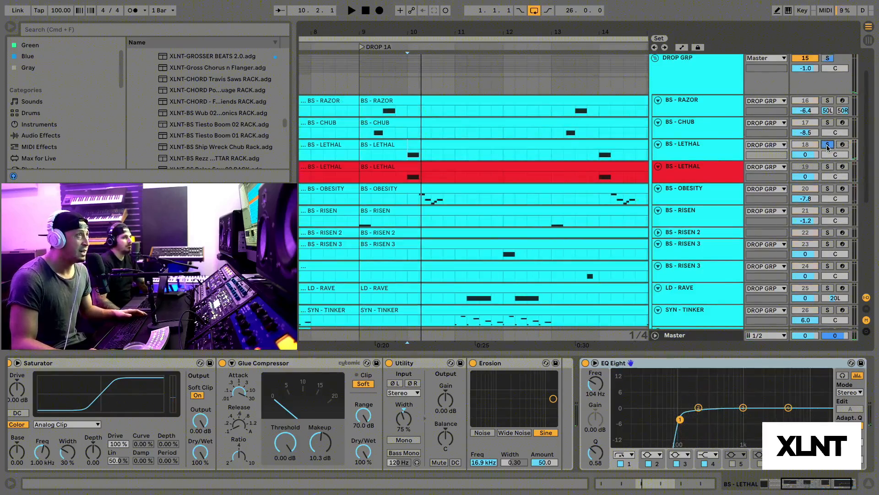
Step: Open Serum on the red BS - LETHAL track and load the Analog wavetable Basic Shapes into OSC A in 2D view
{"action": "left_click", "coordinate": [372, 311]}
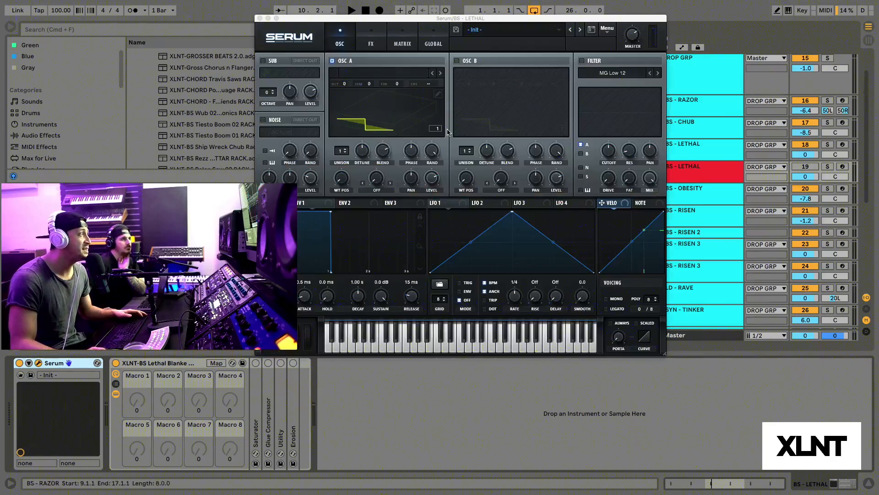
{"action": "left_click_drag", "start_coordinate": [452, 21], "coordinate": [495, 30]}
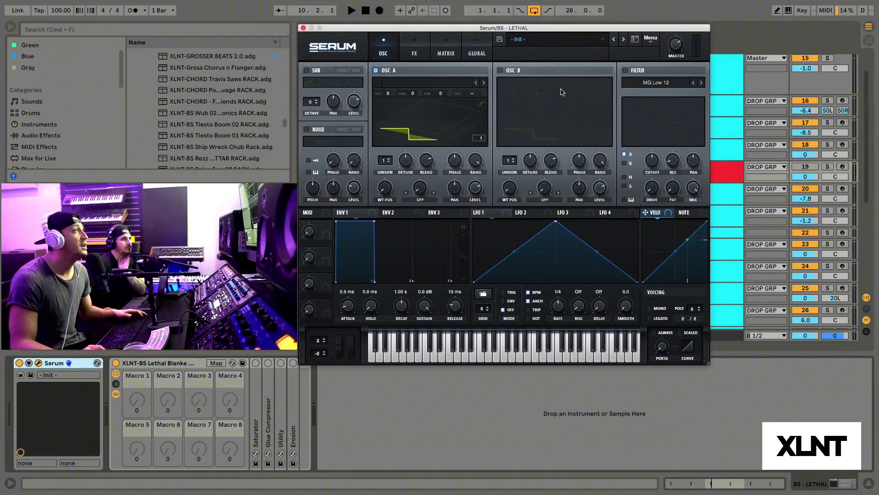
{"action": "left_click", "coordinate": [426, 90]}
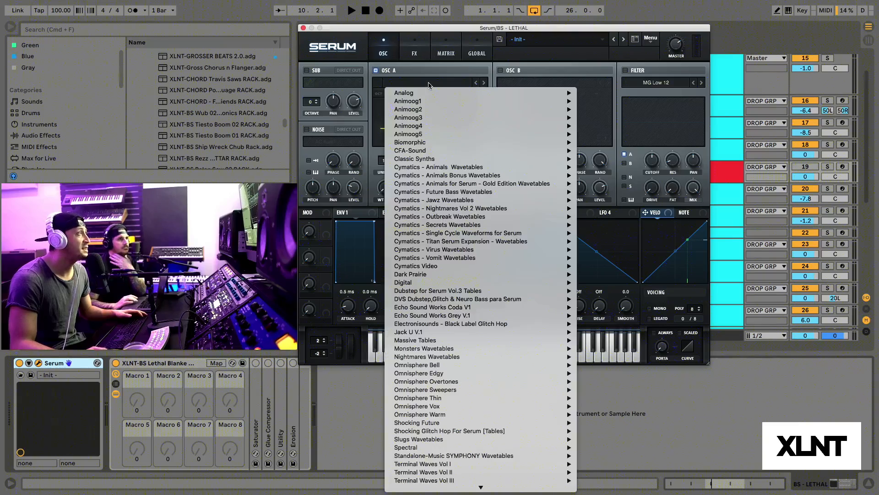
{"action": "mouse_move", "coordinate": [419, 93]}
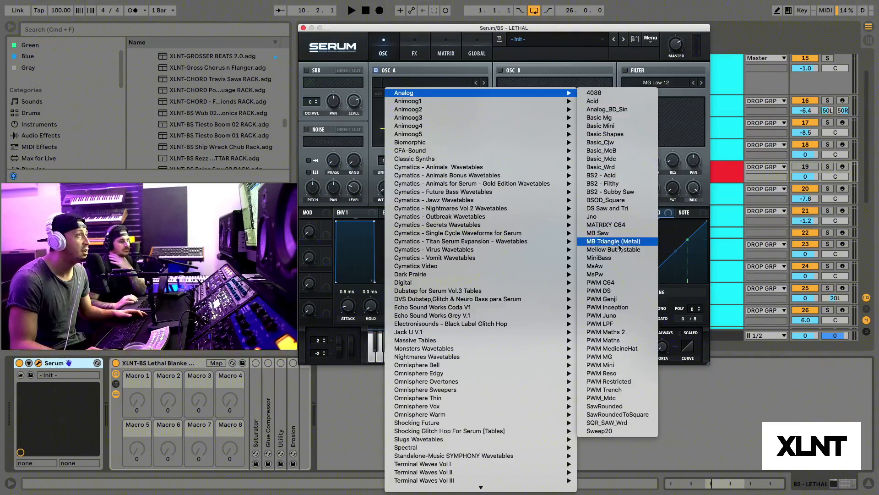
{"action": "left_click", "coordinate": [609, 134]}
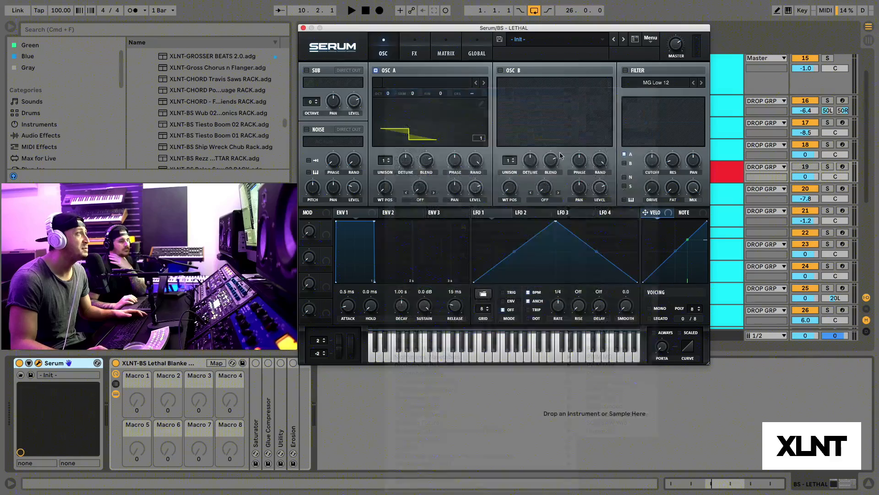
{"action": "left_click", "coordinate": [421, 130]}
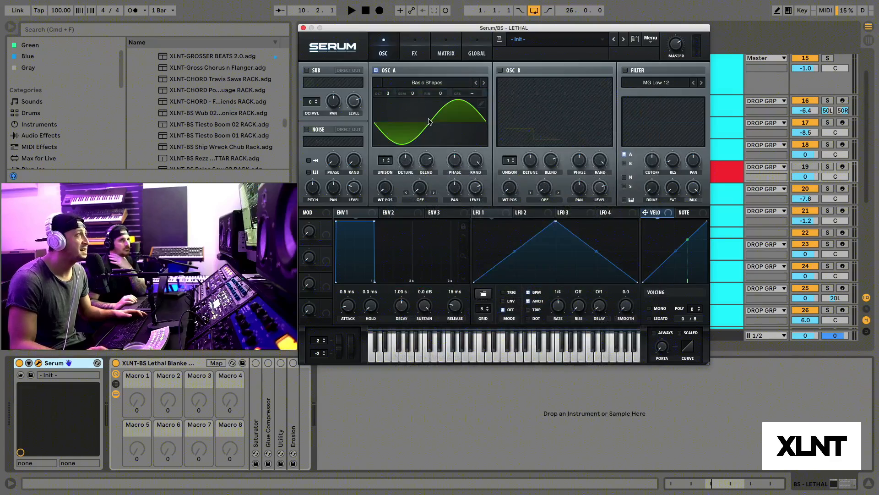
Step: Enable OSC B, load the Spectral wavetable Trilobyte 1 [SL] into it and set its level to 0%
{"action": "left_click", "coordinate": [500, 70]}
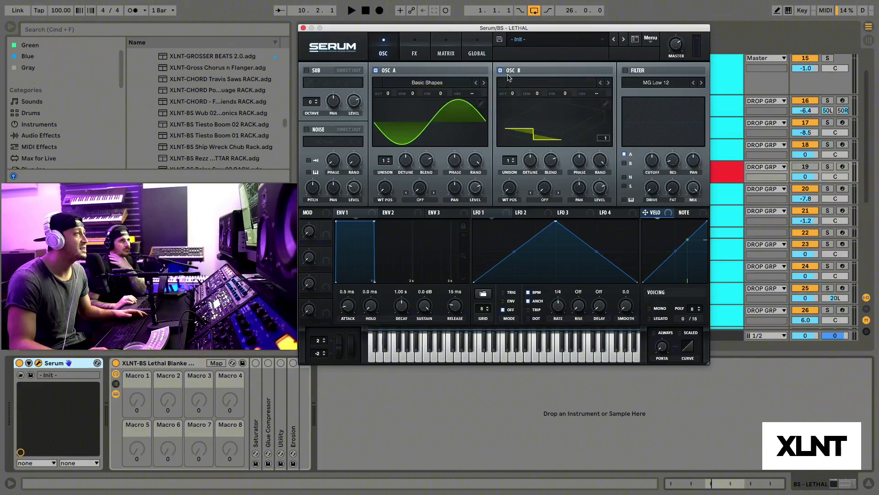
{"action": "left_click", "coordinate": [560, 84]}
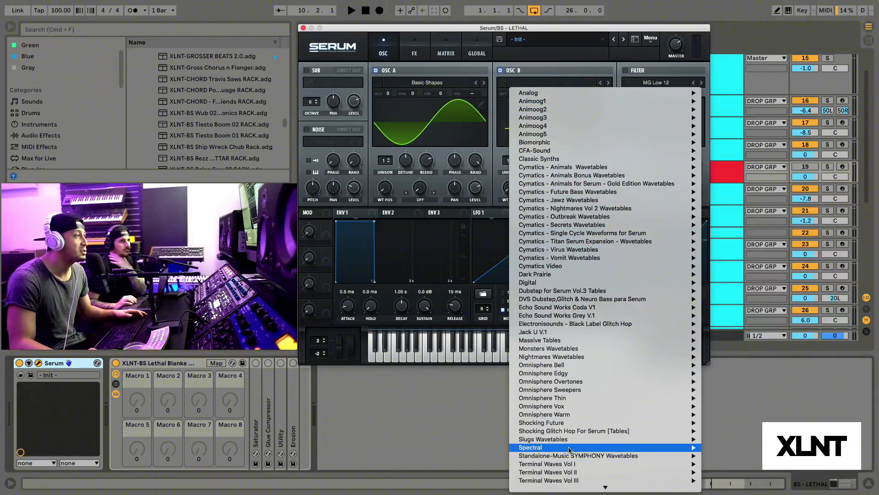
{"action": "mouse_move", "coordinate": [570, 448]}
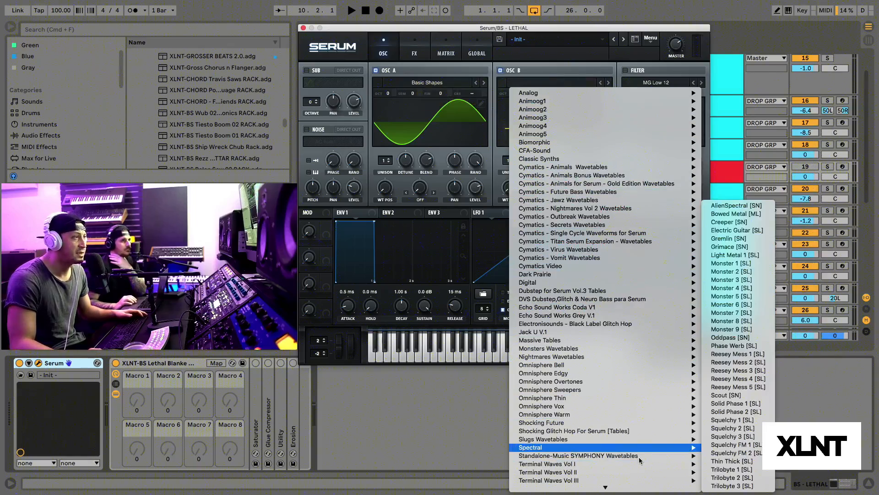
{"action": "left_click", "coordinate": [746, 470]}
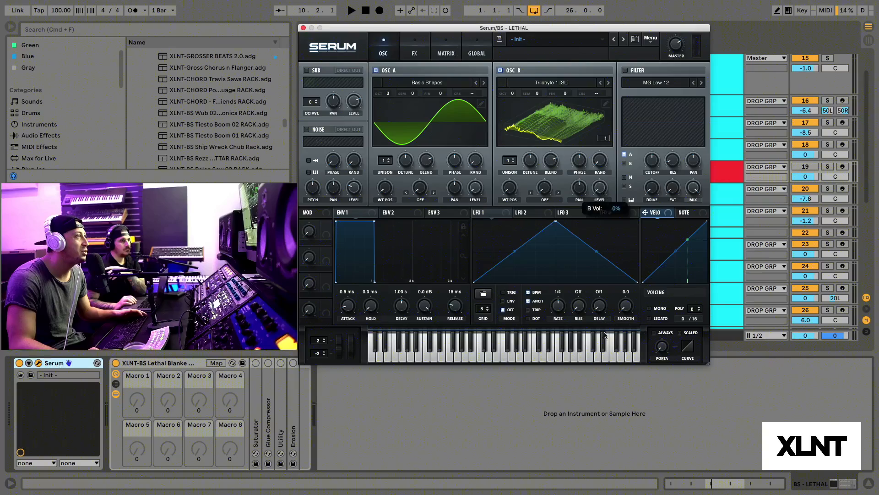
Step: Set OSC A's warp mode to FM (from B) and raise the warp amount
{"action": "left_click", "coordinate": [420, 200]}
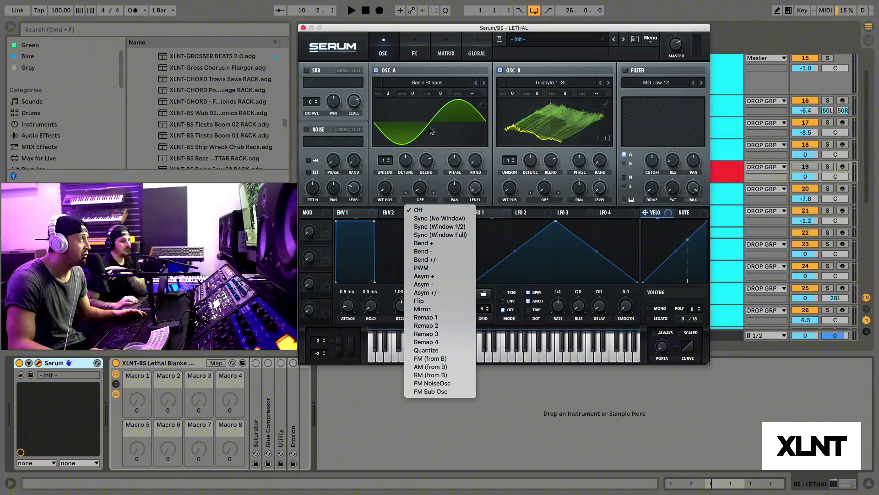
{"action": "left_click", "coordinate": [444, 359]}
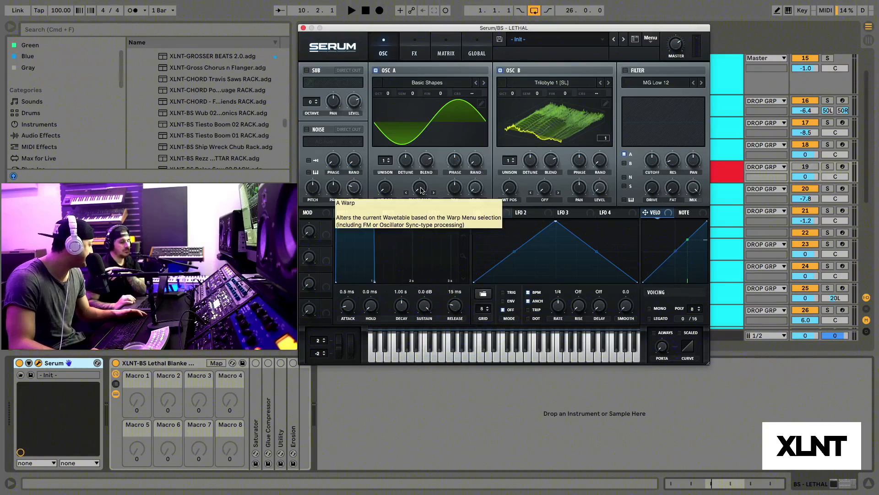
{"action": "left_click_drag", "start_coordinate": [422, 190], "coordinate": [427, 132]}
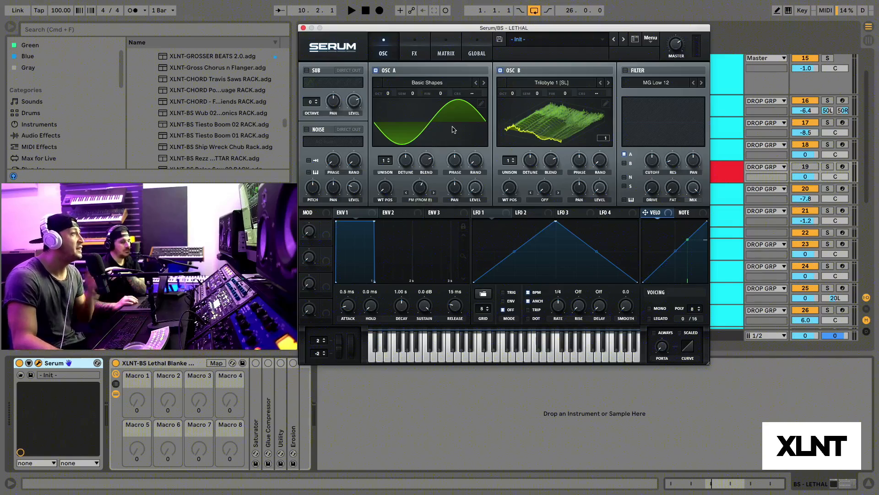
Step: Reshape LFO 1 with an earlier first peak and a convex curve falling to zero around the middle of the cycle
{"action": "left_click", "coordinate": [486, 215]}
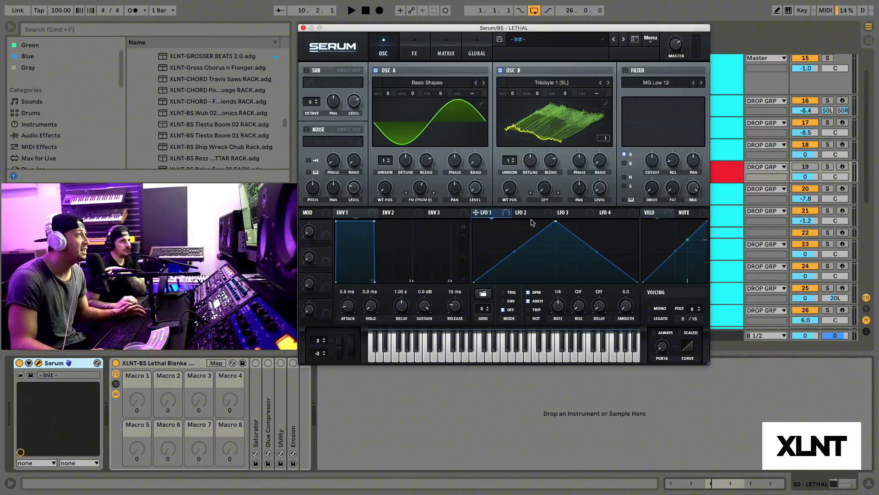
{"action": "left_click_drag", "start_coordinate": [556, 223], "coordinate": [510, 214]}
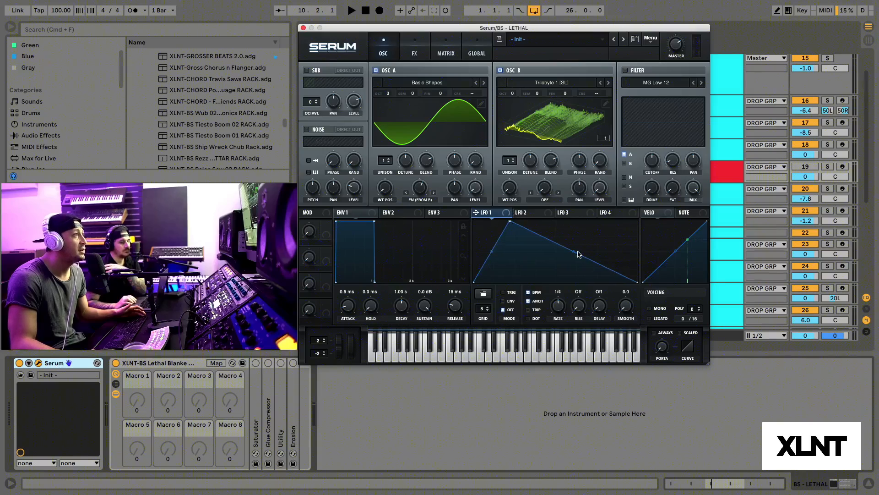
{"action": "left_click_drag", "start_coordinate": [573, 251], "coordinate": [545, 279]}
{"action": "double_click", "coordinate": [557, 277]}
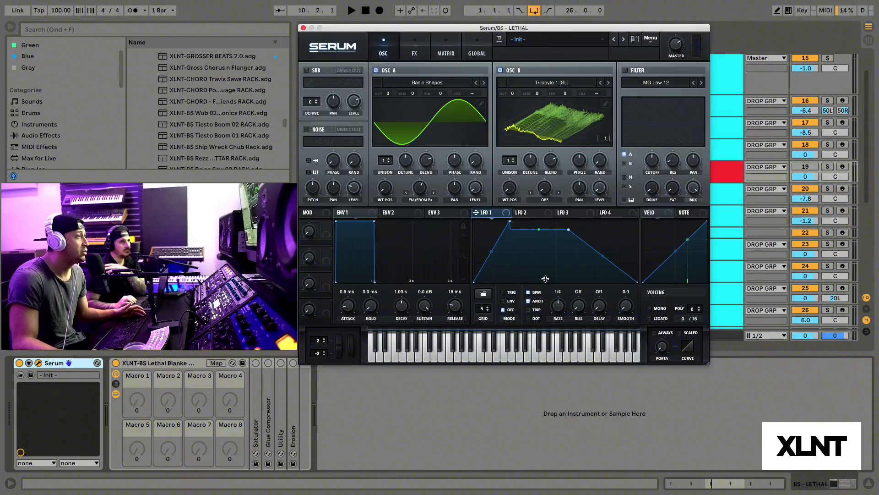
{"action": "left_click_drag", "start_coordinate": [539, 229], "coordinate": [548, 268]}
{"action": "left_click_drag", "start_coordinate": [569, 229], "coordinate": [553, 241]}
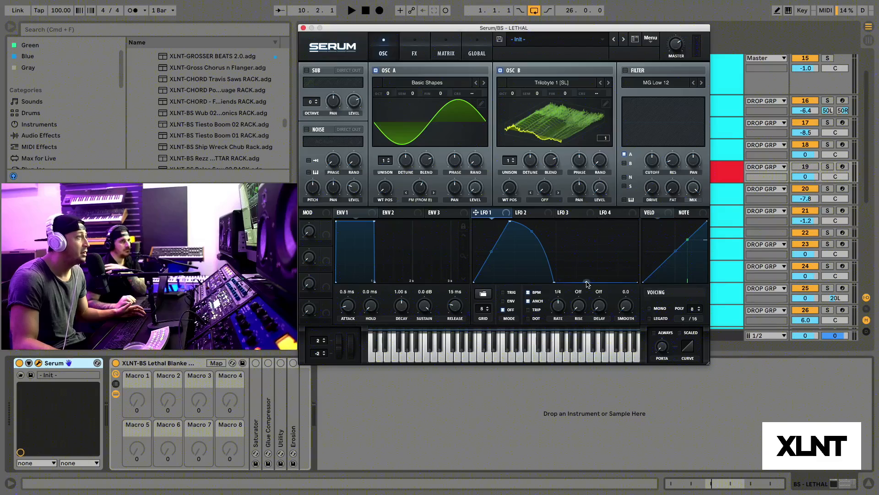
Step: Add a slightly lower second peak with a concave decay to LFO 1, and set the LFO mode to Trig
{"action": "left_click_drag", "start_coordinate": [587, 284], "coordinate": [575, 233]}
{"action": "left_click_drag", "start_coordinate": [607, 258], "coordinate": [599, 262]}
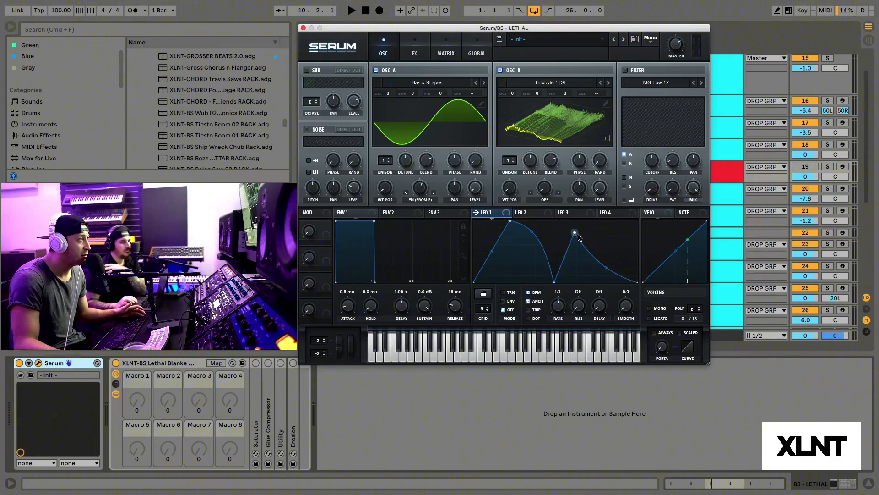
{"action": "left_click_drag", "start_coordinate": [575, 232], "coordinate": [575, 227]}
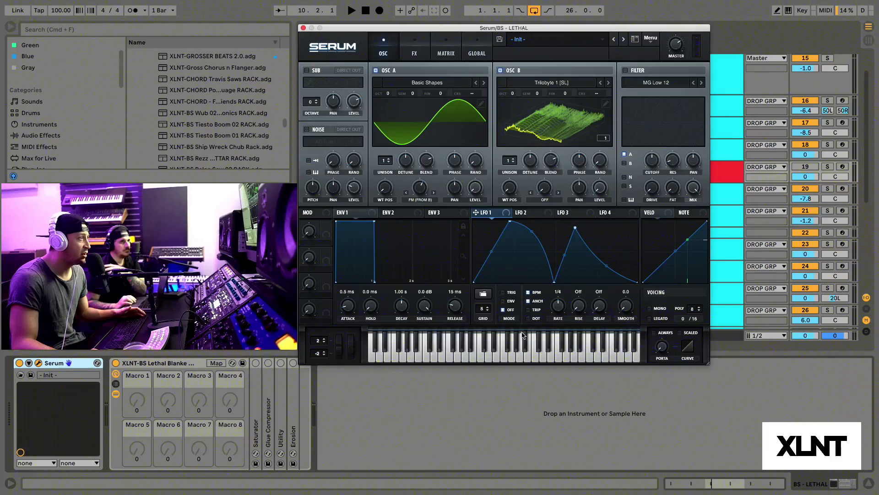
{"action": "mouse_move", "coordinate": [506, 297]}
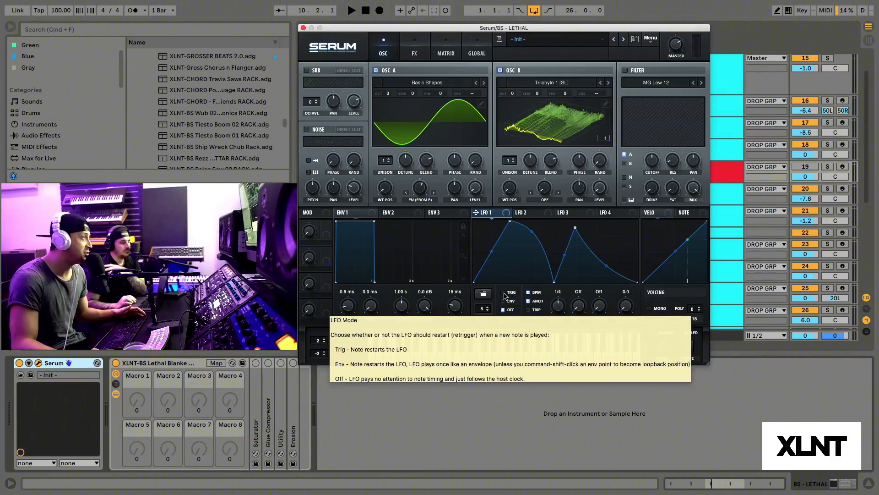
{"action": "left_click", "coordinate": [505, 293]}
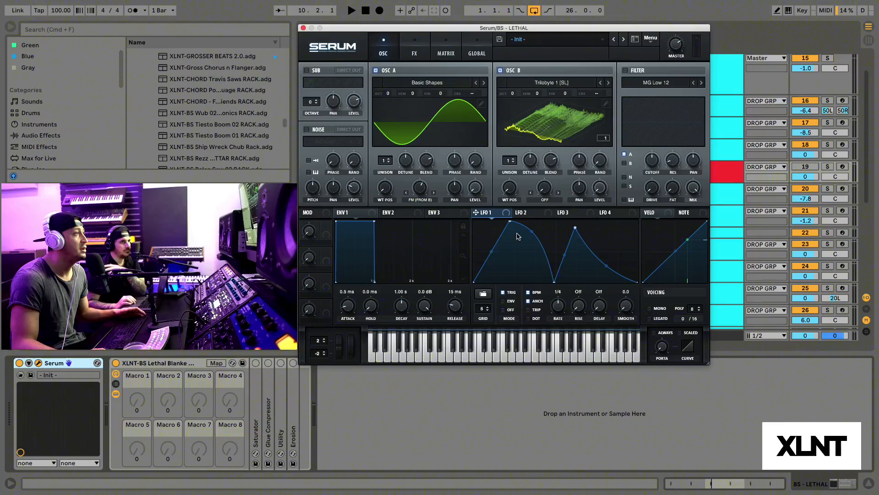
Step: Assign LFO 1 to OSC A's level with an amount of about 53, and remove its assignment from OSC B's level
{"action": "left_click_drag", "start_coordinate": [503, 215], "coordinate": [475, 186]}
{"action": "left_click_drag", "start_coordinate": [507, 215], "coordinate": [604, 189]}
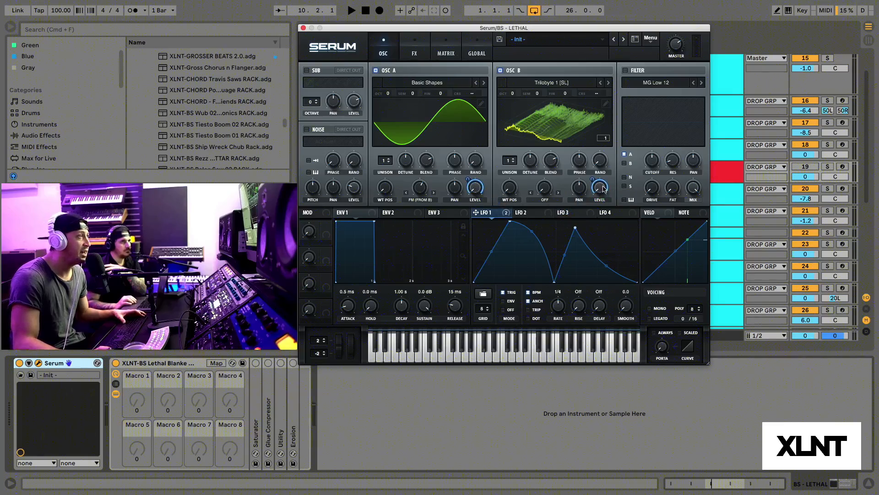
{"action": "left_click", "coordinate": [467, 180]}
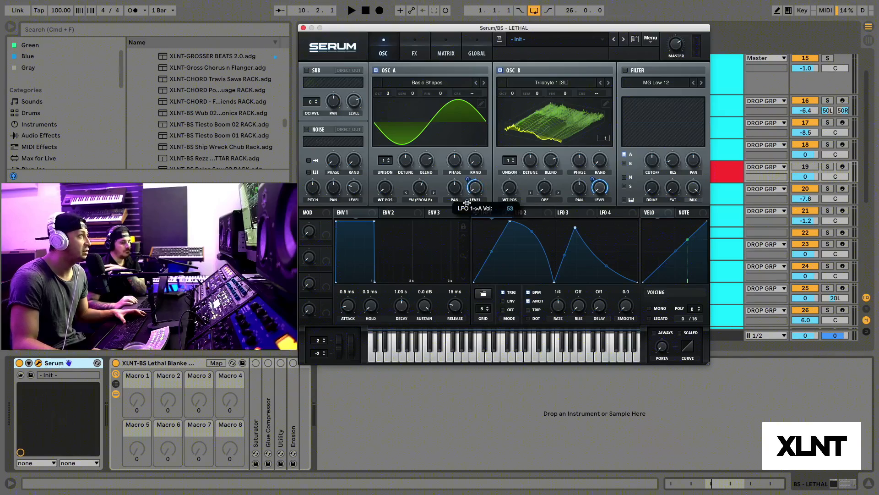
{"action": "right_click", "coordinate": [594, 179]}
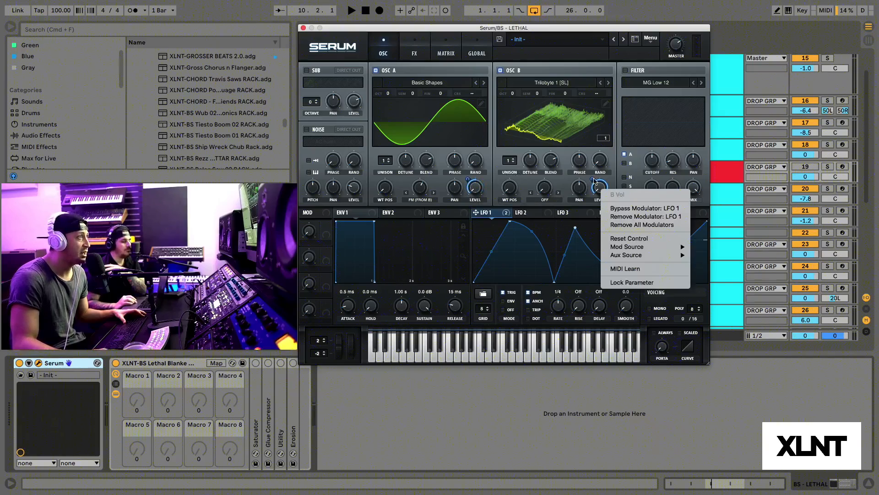
{"action": "left_click", "coordinate": [616, 217]}
Step: Solo the red BS - LETHAL track and audition the new patch from bar 10
{"action": "left_click", "coordinate": [828, 166]}
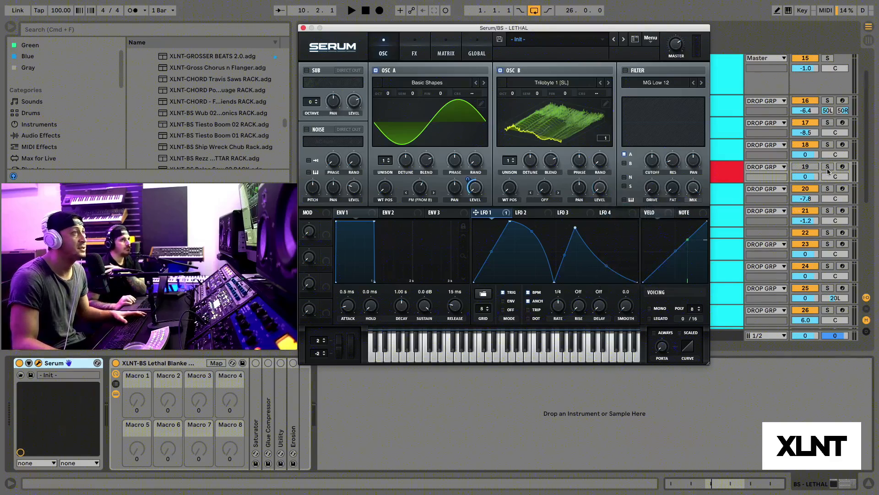
{"action": "key", "text": "space"}
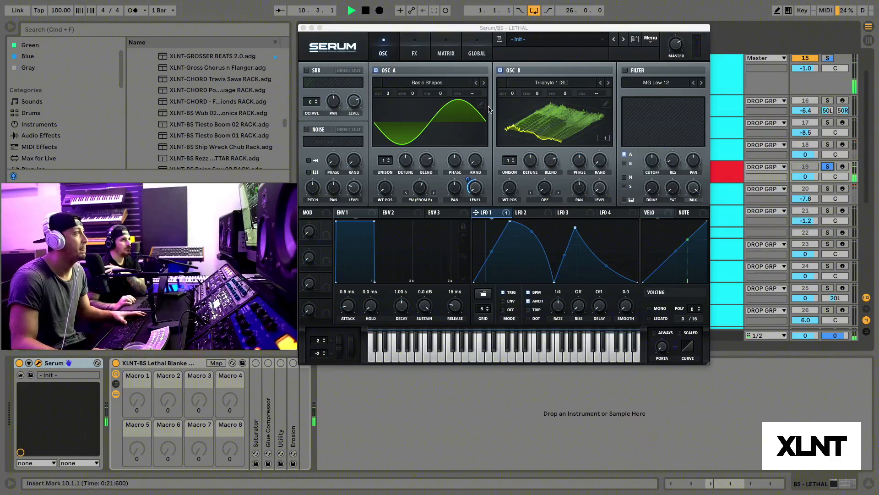
{"action": "key", "text": "space"}
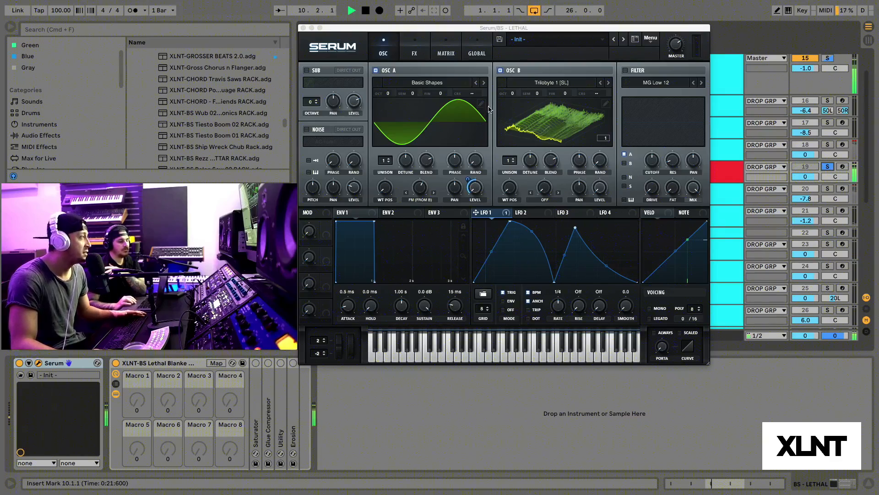
Step: Set OSC B's octave to +1 and move the Serum window aside to uncover part of the arrangement
{"action": "left_click", "coordinate": [513, 95]}
{"action": "left_click_drag", "start_coordinate": [513, 94], "coordinate": [514, 90]}
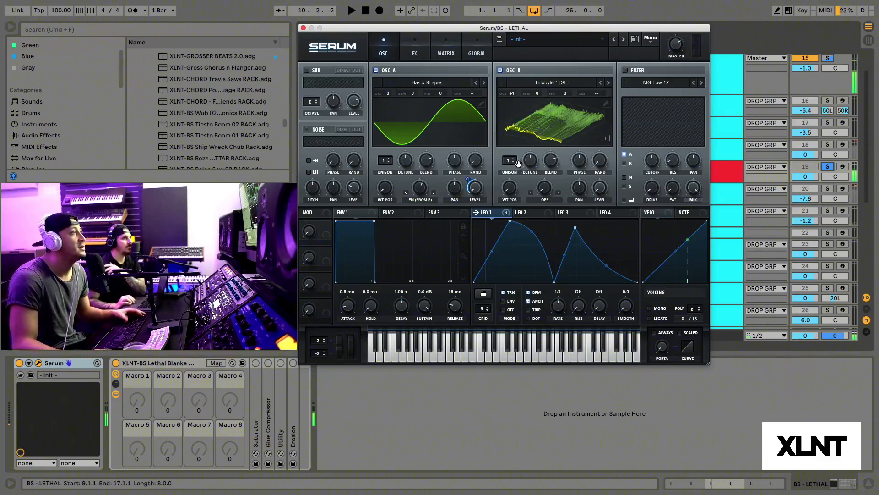
{"action": "left_click_drag", "start_coordinate": [476, 31], "coordinate": [516, 52]}
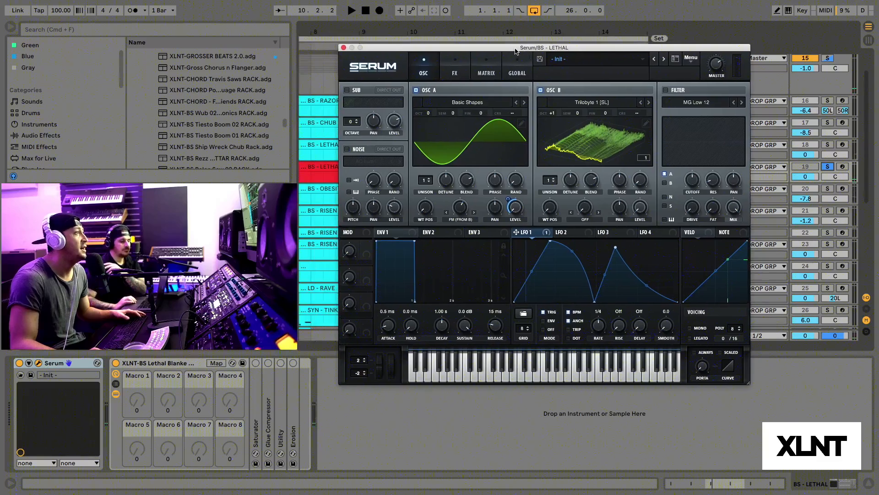
Step: Enable the AC hum1 noise oscillator, assign LFO 1 to its level at about 55, and audition the bass
{"action": "left_click", "coordinate": [346, 150]}
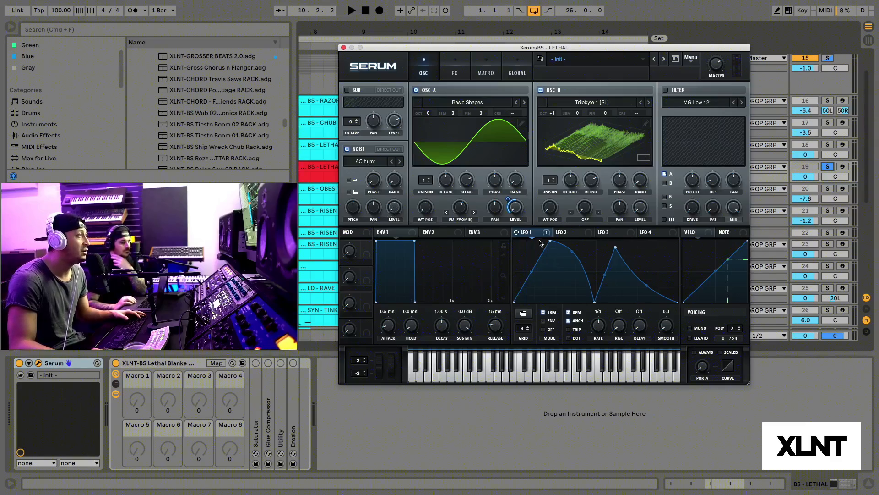
{"action": "left_click_drag", "start_coordinate": [546, 233], "coordinate": [383, 218]}
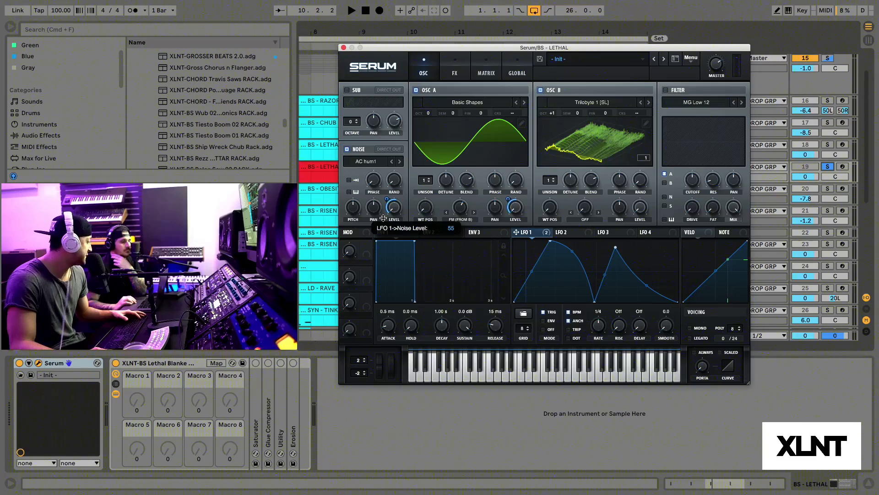
{"action": "key", "text": "space"}
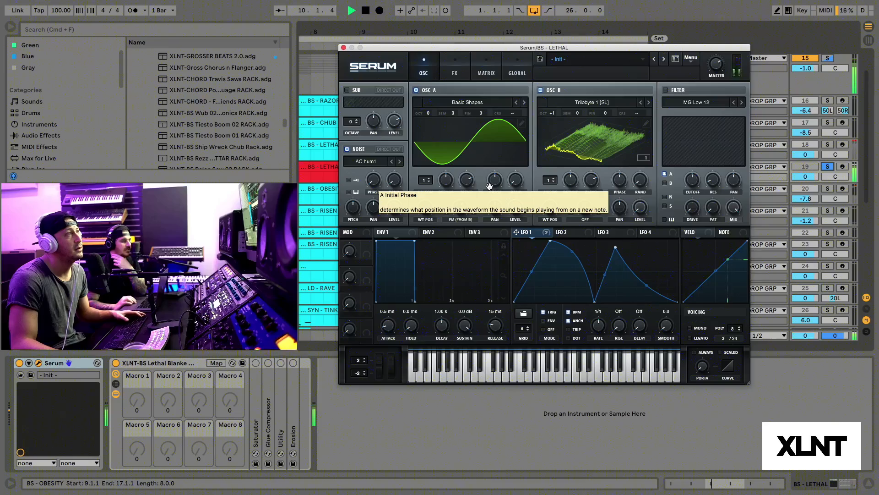
{"action": "key", "text": "space"}
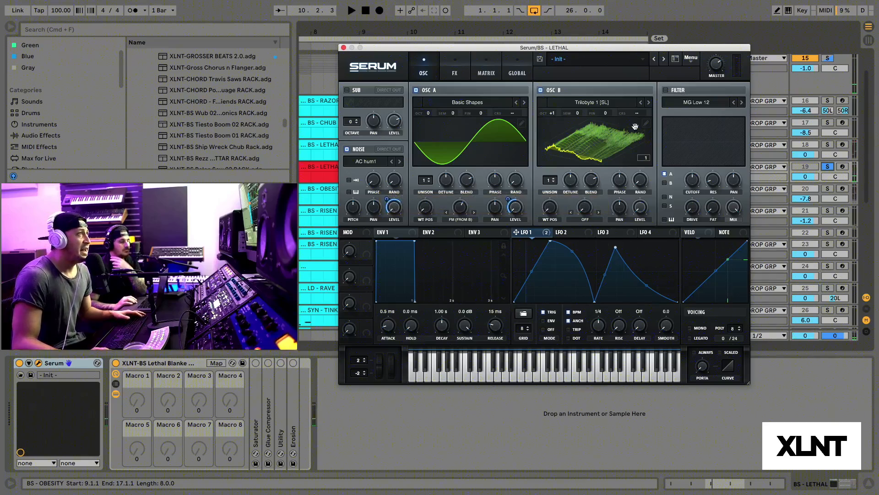
Step: Enable the MG Low 12 filter, route OSC B, noise and sub through it along with OSC A, and lower its cutoff
{"action": "left_click_drag", "start_coordinate": [628, 48], "coordinate": [615, 41]}
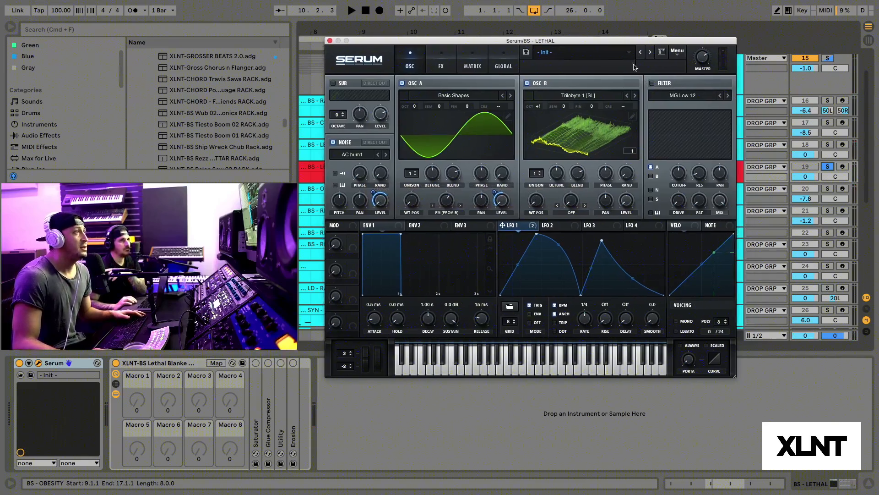
{"action": "left_click", "coordinate": [653, 84]}
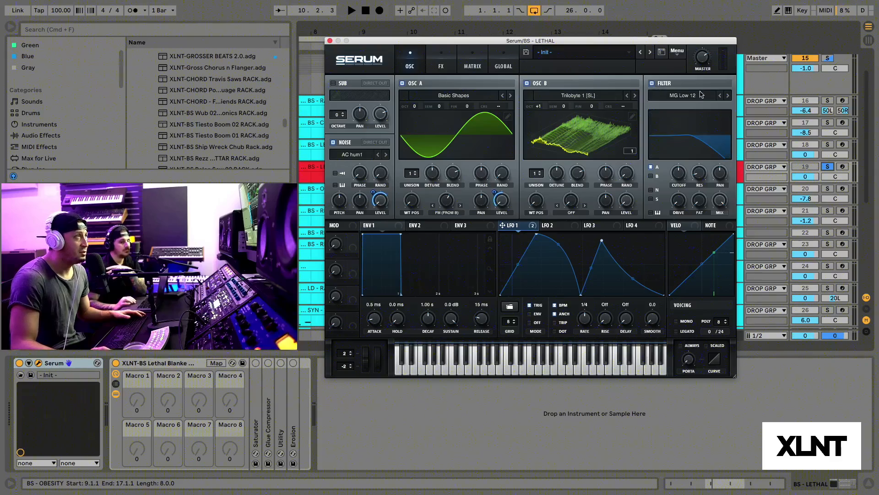
{"action": "left_click", "coordinate": [651, 177]}
{"action": "left_click", "coordinate": [651, 189]}
{"action": "left_click", "coordinate": [650, 199]}
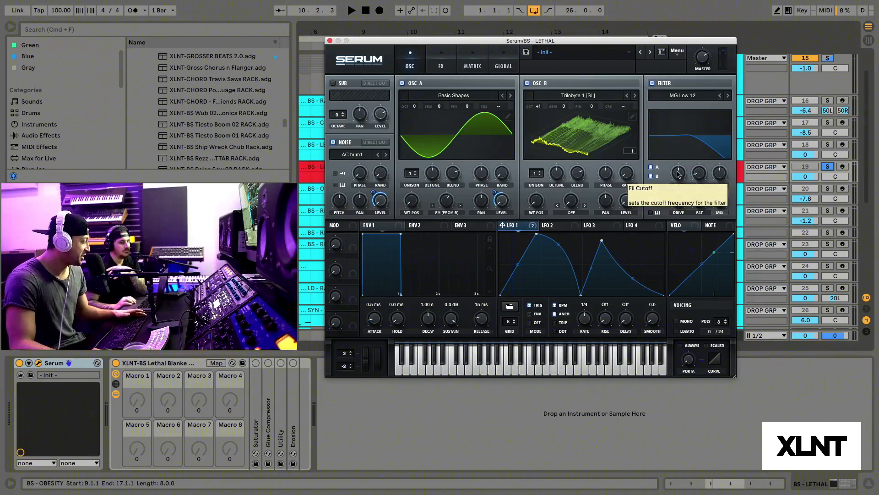
{"action": "left_click_drag", "start_coordinate": [678, 174], "coordinate": [677, 187]}
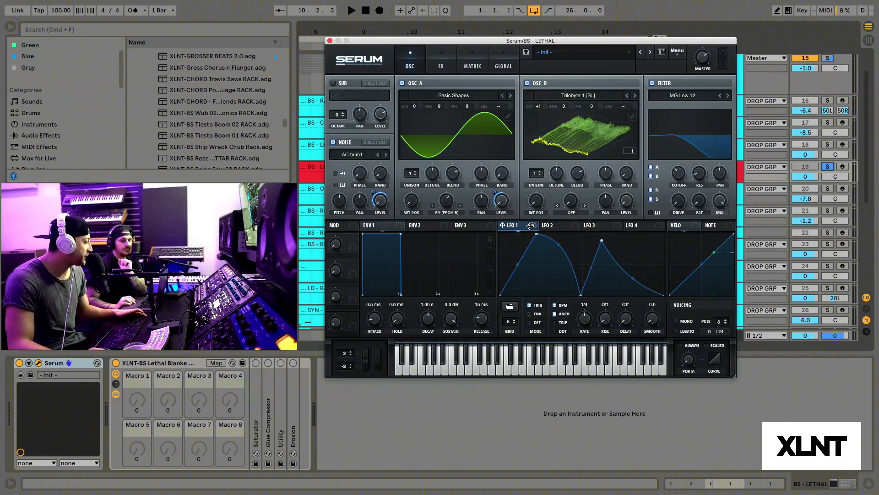
Step: Assign LFO 1 to the filter cutoff and audition the bass from bar 10
{"action": "left_click_drag", "start_coordinate": [534, 229], "coordinate": [666, 179]}
{"action": "key", "text": "space"}
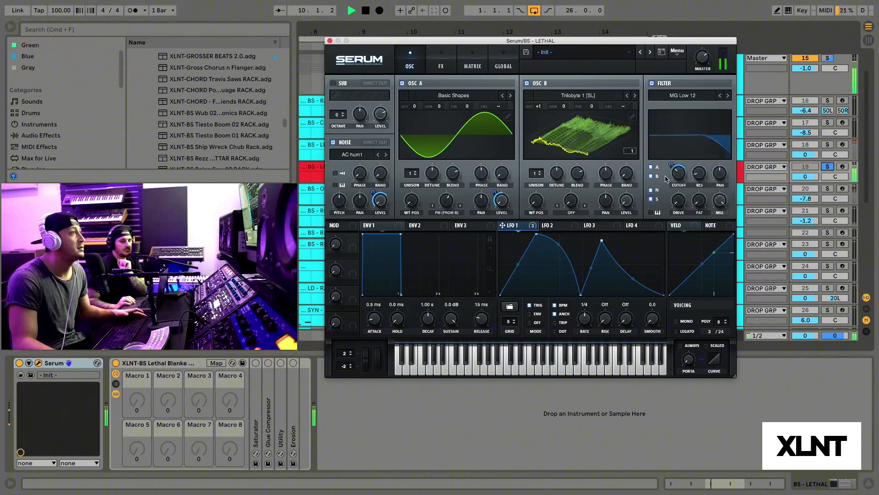
{"action": "key", "text": "space"}
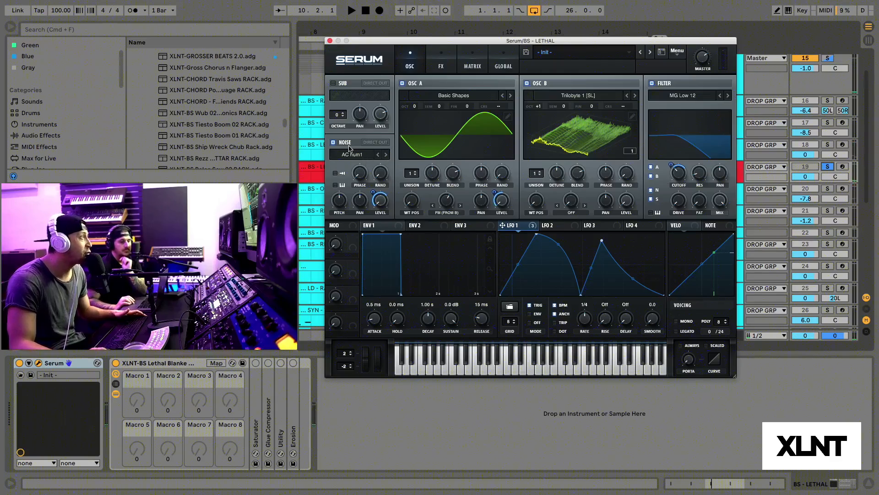
Step: Set the noise oscillator to Direct Out so it bypasses the filter, and audition the bass
{"action": "left_click", "coordinate": [376, 142]}
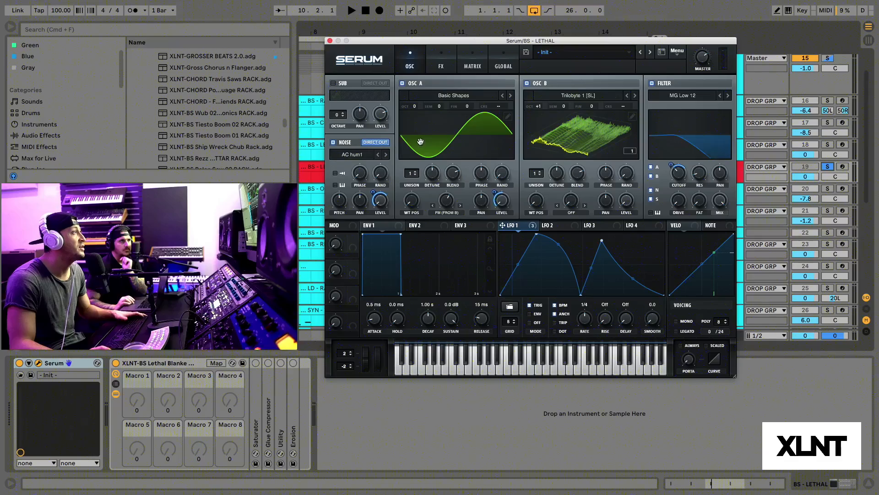
{"action": "key", "text": "space"}
{"action": "key", "text": "space"}
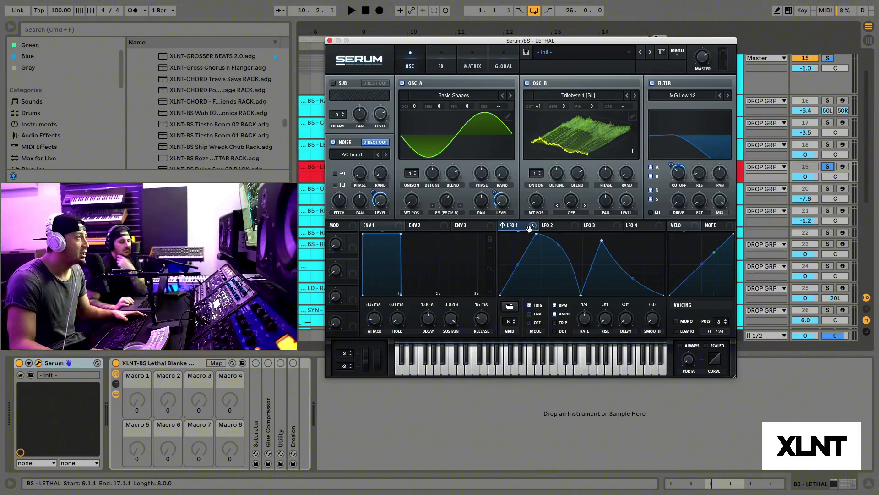
Step: Assign LFO 1 to OSC B's wavetable position and audition the bass
{"action": "mouse_move", "coordinate": [529, 231]}
{"action": "left_click_drag", "start_coordinate": [529, 231], "coordinate": [537, 157]}
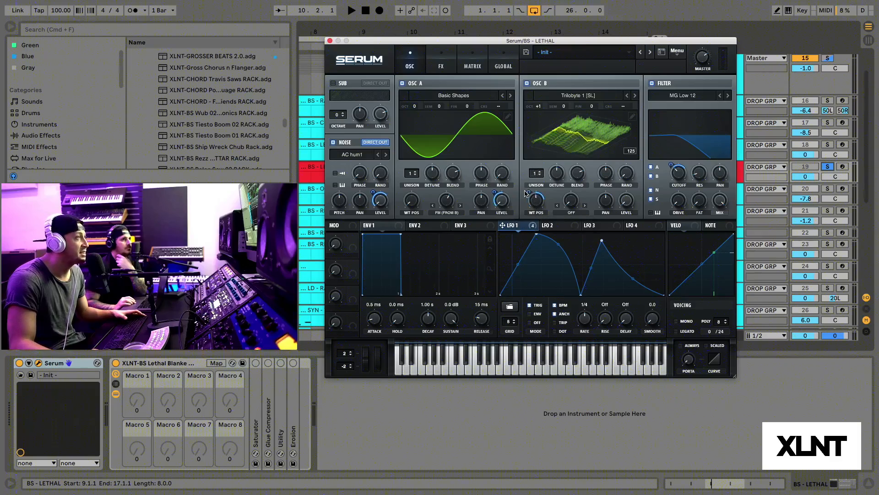
{"action": "key", "text": "space"}
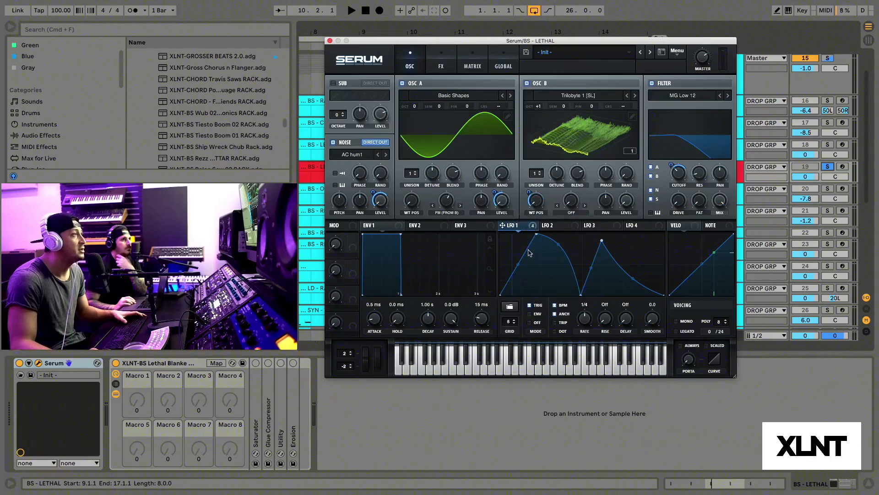
Step: Adjust the LFO 1 modulation amount on OSC B's wavetable position while repeatedly auditioning the bass from bar 10
{"action": "left_click_drag", "start_coordinate": [539, 203], "coordinate": [533, 152]}
{"action": "key", "text": "space"}
{"action": "key", "text": "space"}
{"action": "key", "text": "space"}
{"action": "key", "text": "space"}
{"action": "key", "text": "space"}
{"action": "key", "text": "space"}
{"action": "key", "text": "space"}
{"action": "key", "text": "space"}
{"action": "key", "text": "space"}
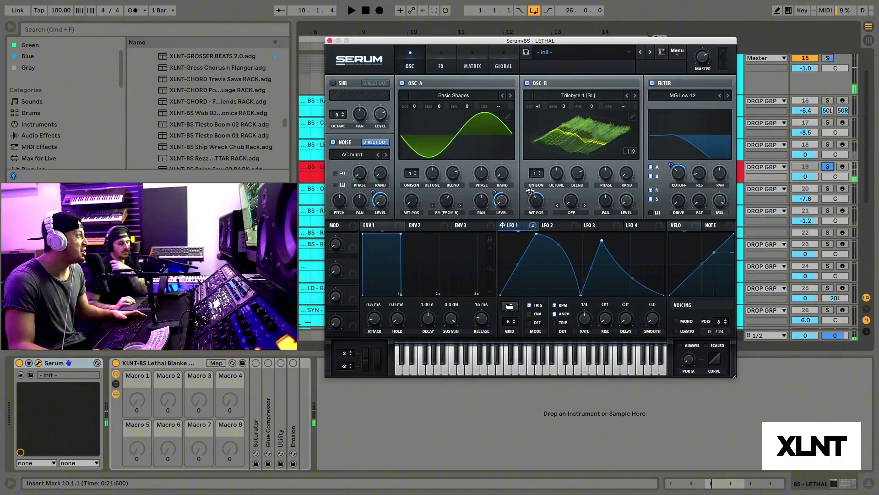
{"action": "left_click_drag", "start_coordinate": [537, 203], "coordinate": [530, 193]}
{"action": "key", "text": "space"}
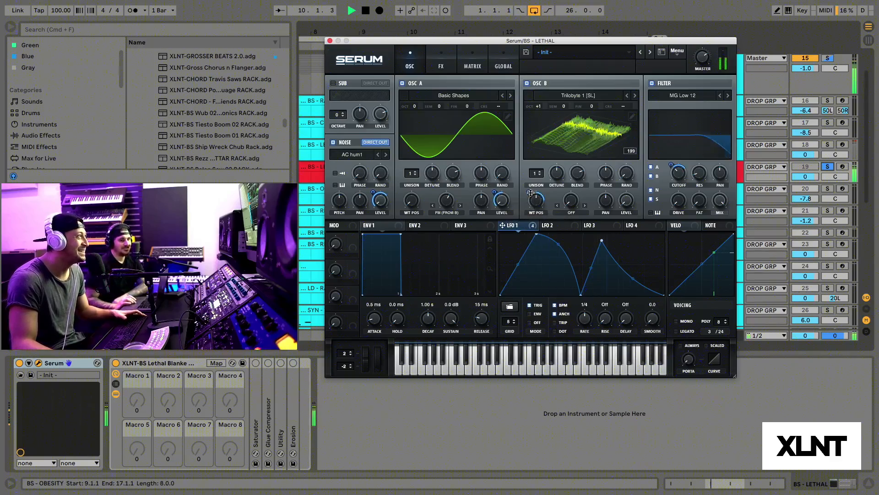
{"action": "key", "text": "space"}
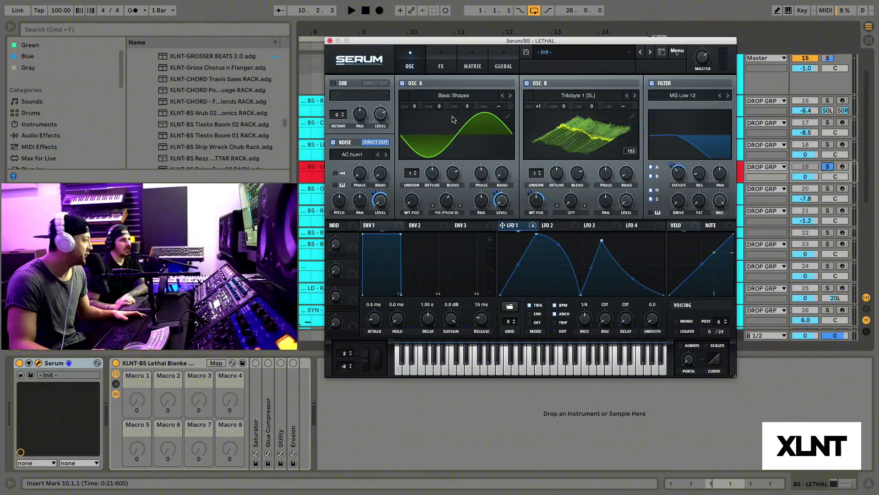
Step: Turn on the Tube distortion in Serum's effects and audition the bass
{"action": "left_click", "coordinate": [445, 68]}
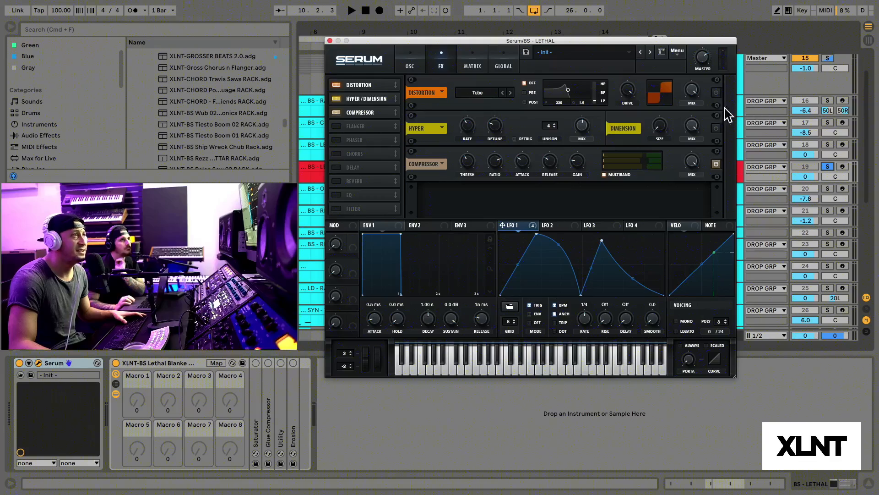
{"action": "left_click", "coordinate": [716, 93]}
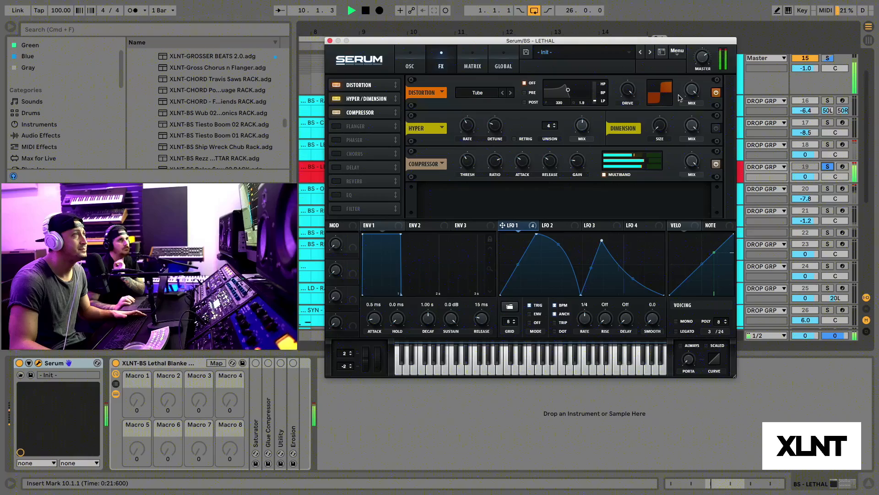
{"action": "key", "text": "space"}
{"action": "left_click", "coordinate": [715, 93]}
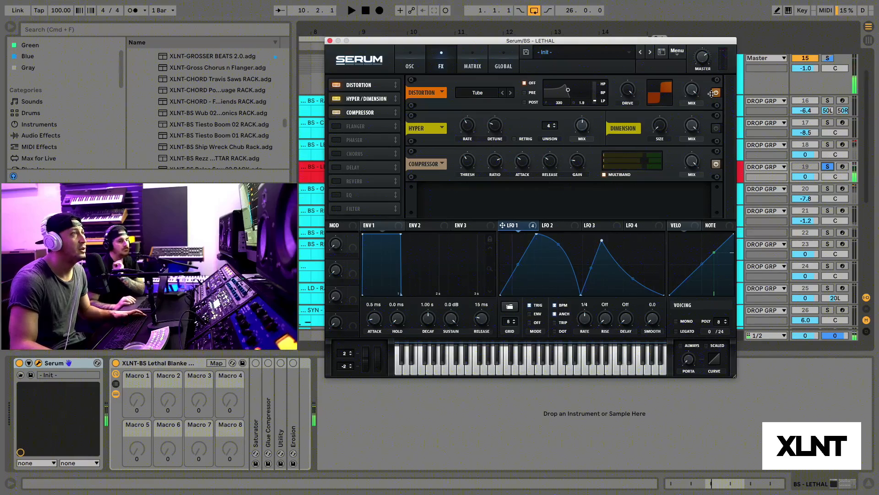
{"action": "key", "text": "space"}
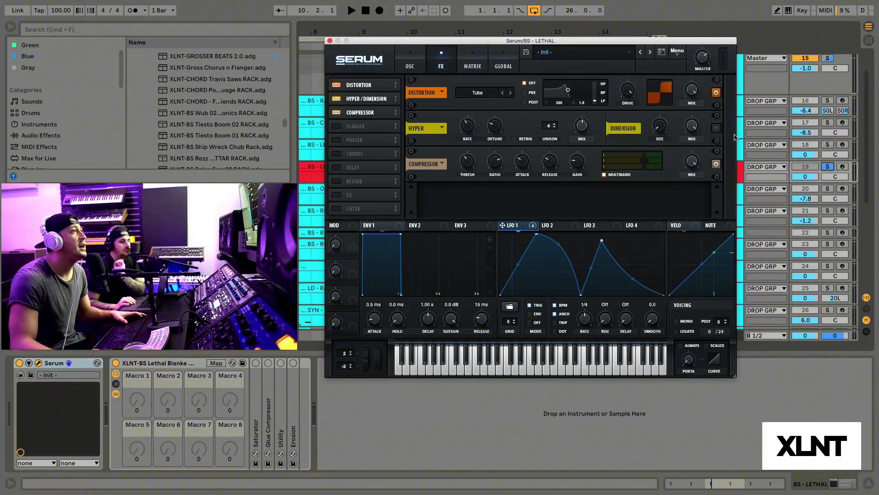
Step: Turn on the Hyper/Dimension effect and audition the bass from bar 10
{"action": "left_click", "coordinate": [718, 128]}
{"action": "key", "text": "space"}
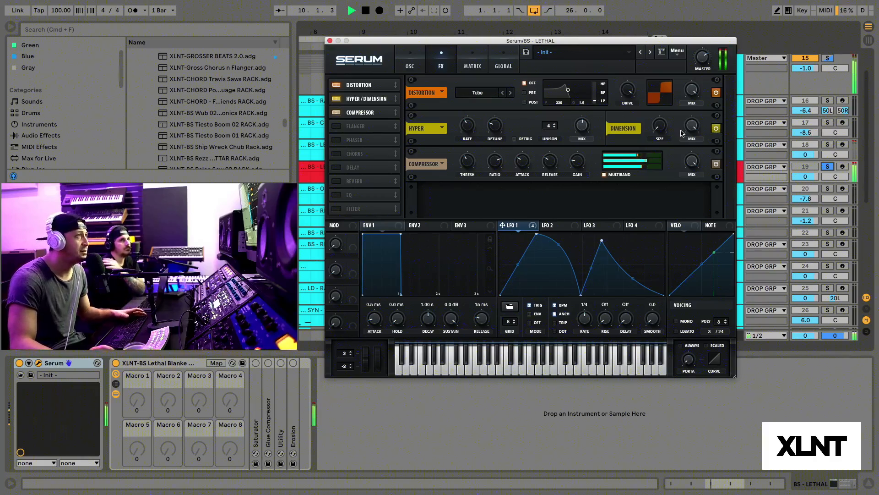
{"action": "key", "text": "space"}
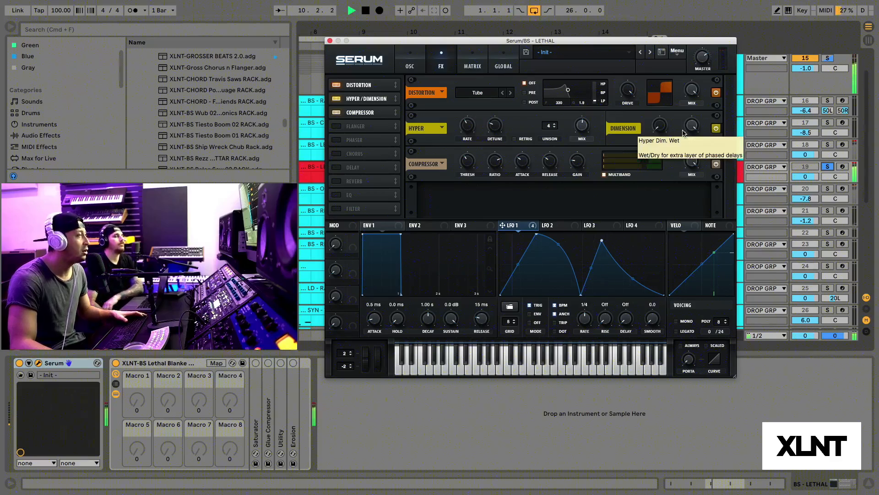
{"action": "key", "text": "space"}
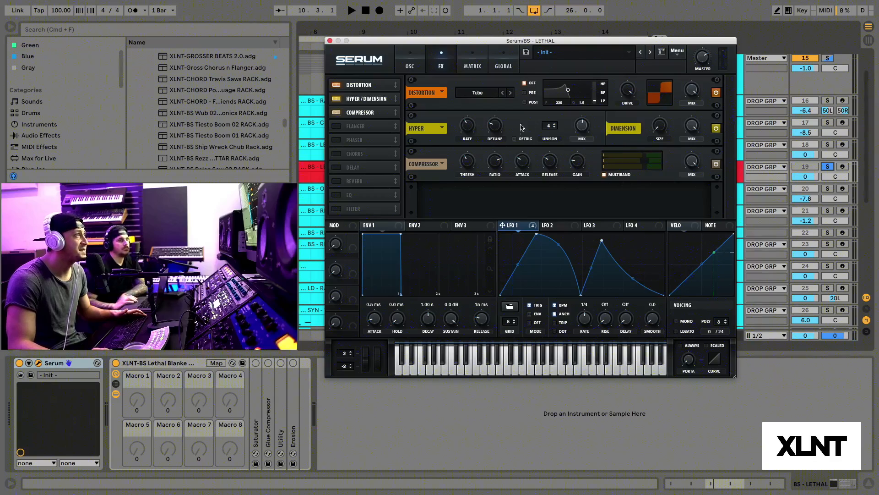
Step: Compare the bass with the multiband compressor bypassed and switched back on, auditioning from bar 10
{"action": "key", "text": "space"}
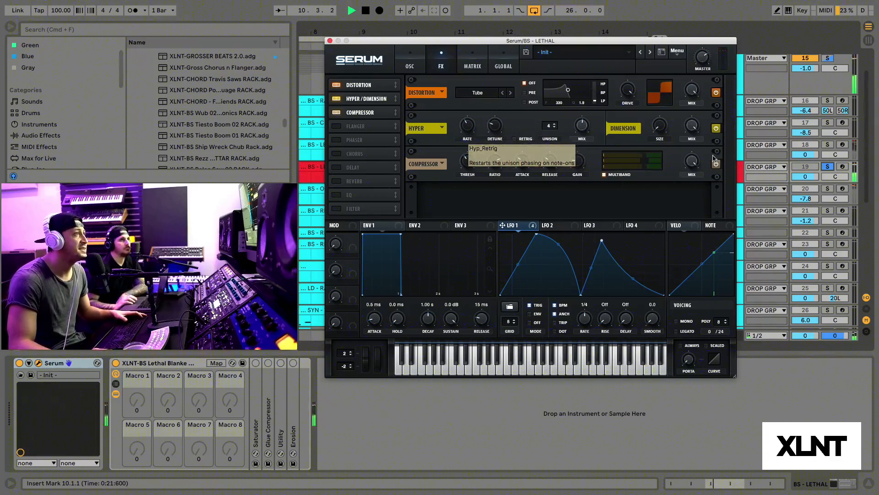
{"action": "left_click", "coordinate": [715, 164]}
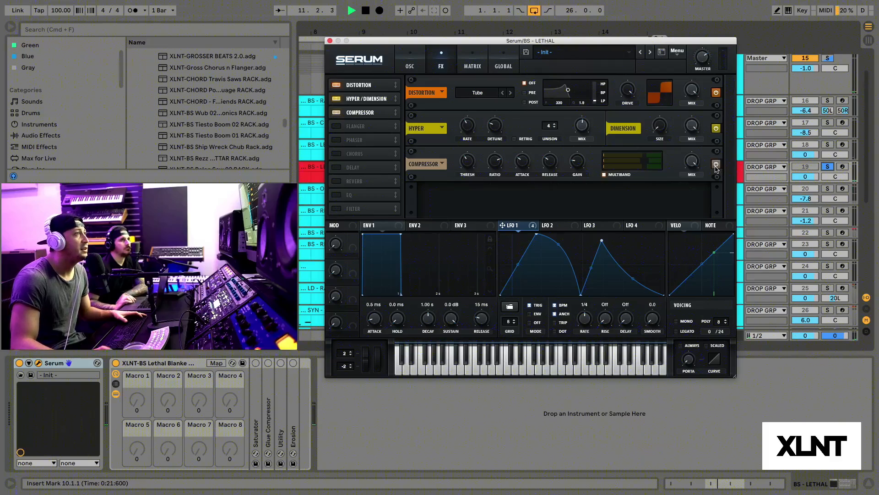
{"action": "key", "text": "space"}
{"action": "key", "text": "space"}
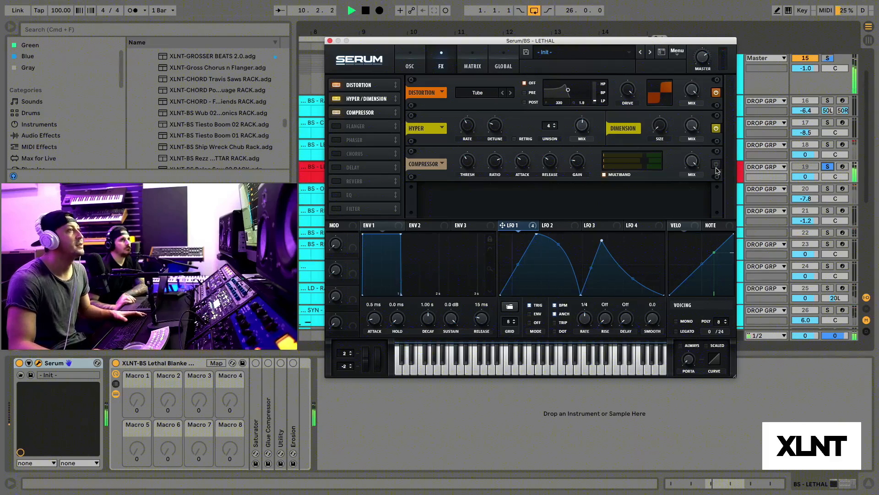
{"action": "left_click", "coordinate": [717, 166]}
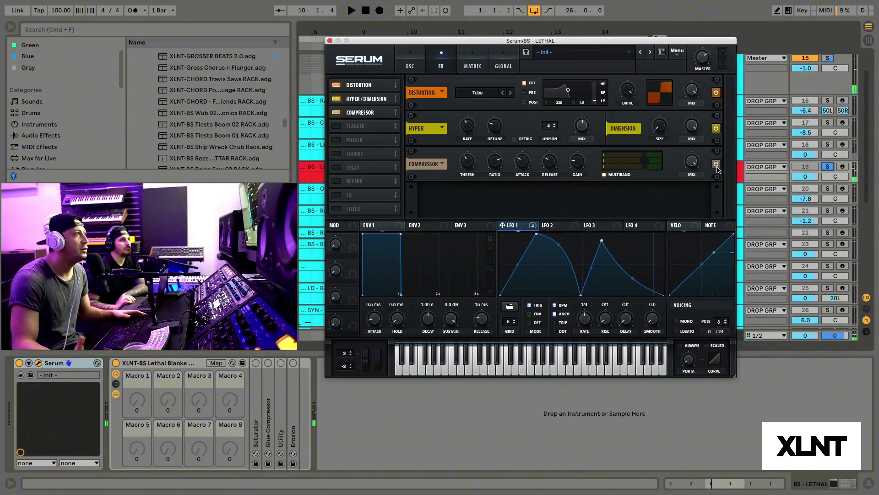
{"action": "key", "text": "space"}
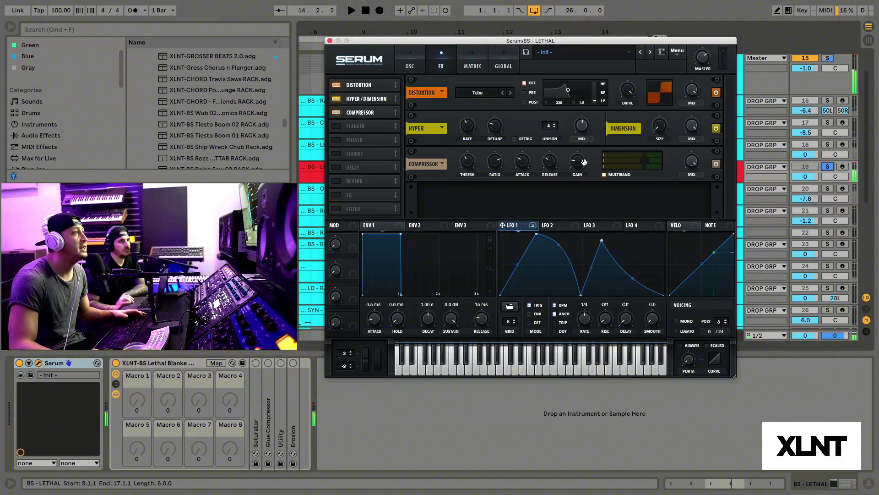
{"action": "mouse_move", "coordinate": [578, 161]}
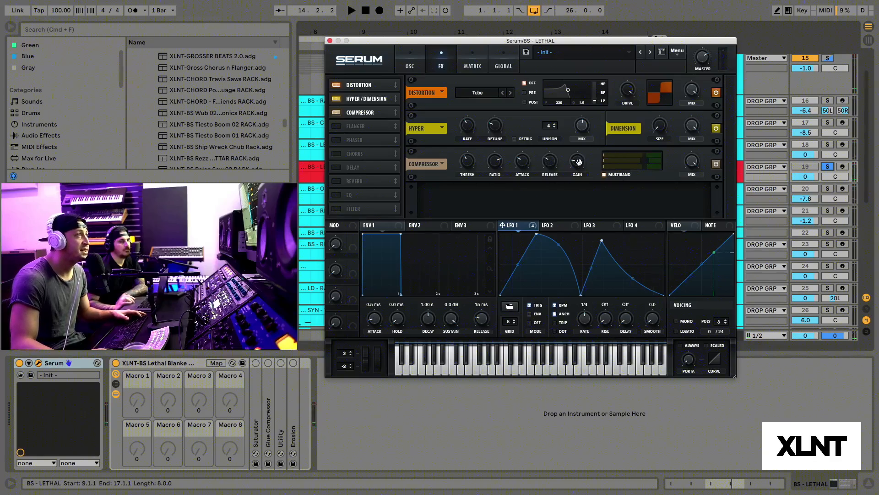
{"action": "key", "text": "space"}
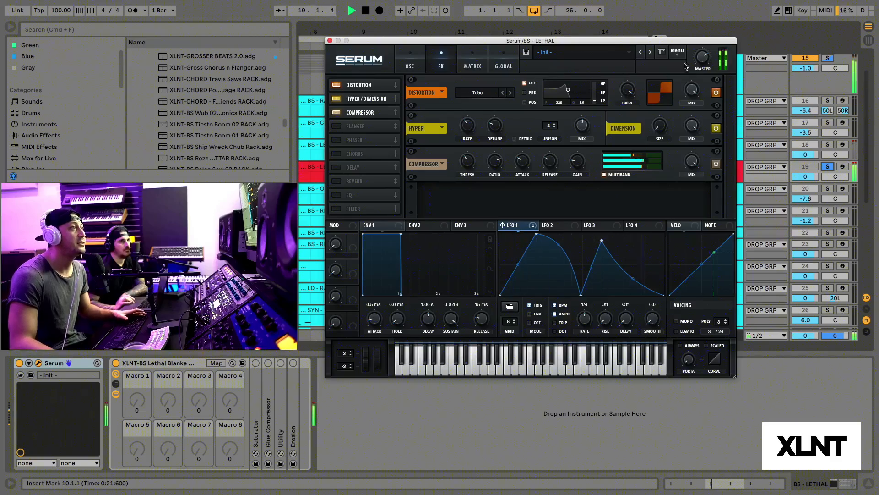
{"action": "key", "text": "space"}
Step: Unsolo the red BS - LETHAL track and play the full drop from bar 9 with the Serum window moved aside
{"action": "left_click_drag", "start_coordinate": [673, 41], "coordinate": [728, 189]}
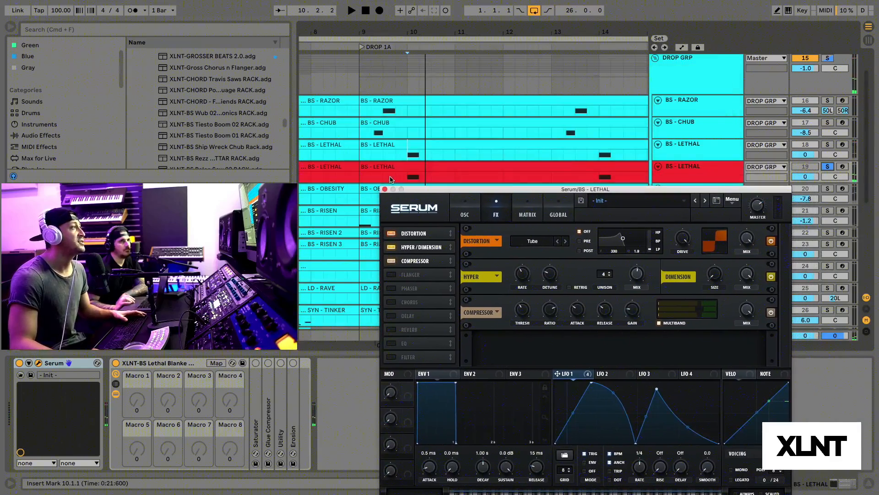
{"action": "left_click", "coordinate": [358, 178]}
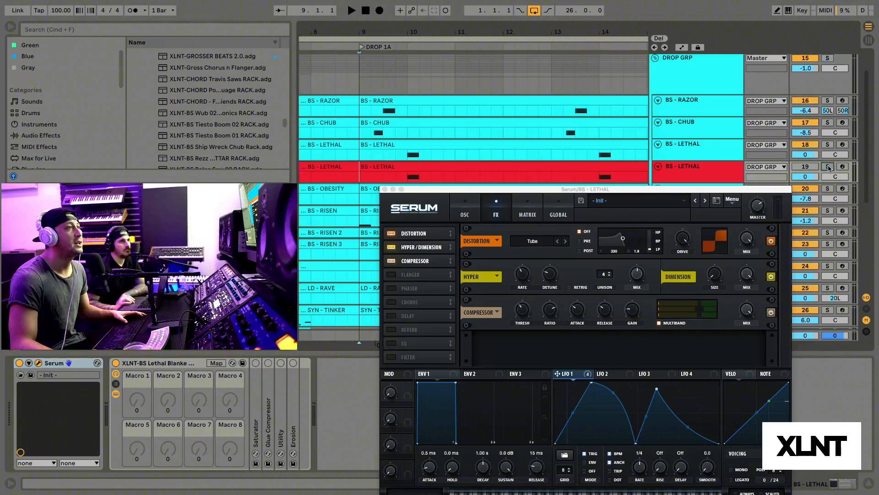
{"action": "key", "text": "space"}
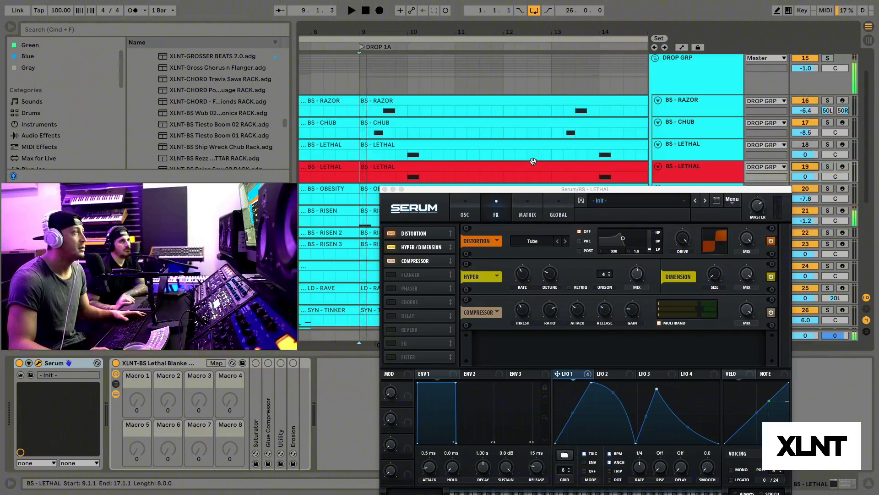
{"action": "left_click_drag", "start_coordinate": [496, 189], "coordinate": [567, 154]}
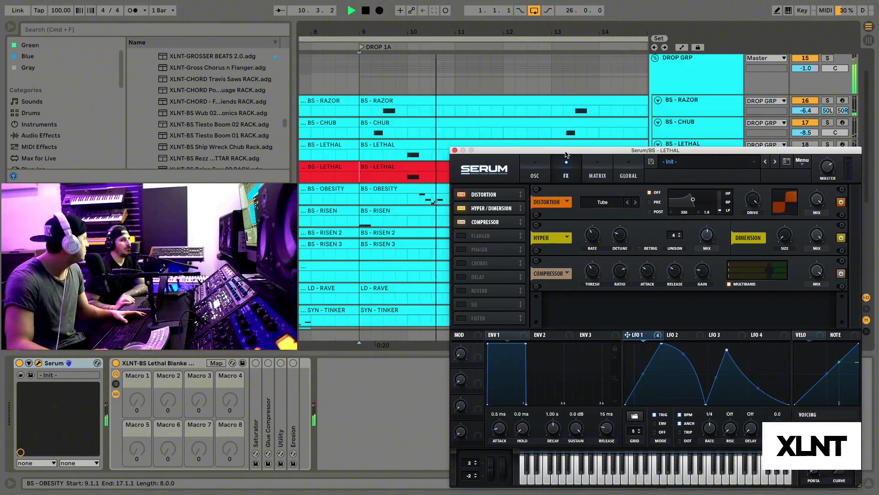
{"action": "key", "text": "space"}
Step: Close the Serum window to reveal the full arrangement
{"action": "left_click_drag", "start_coordinate": [566, 154], "coordinate": [406, 44]}
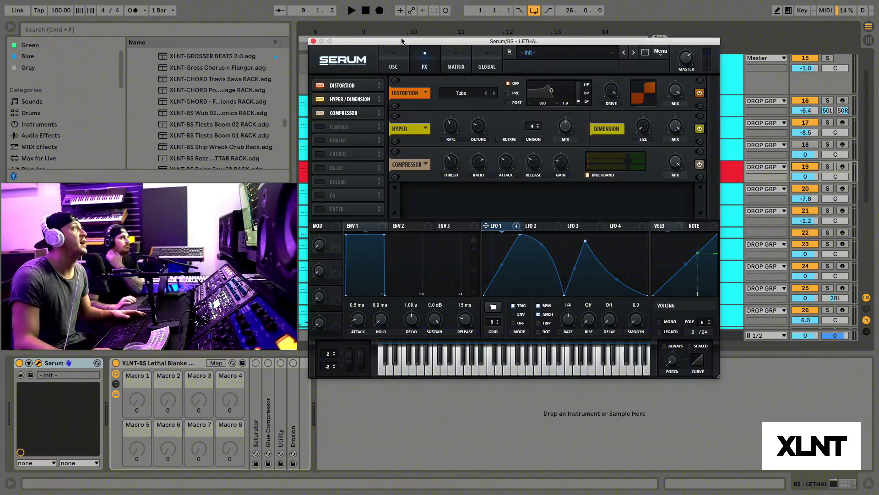
{"action": "left_click_drag", "start_coordinate": [402, 41], "coordinate": [380, 43]}
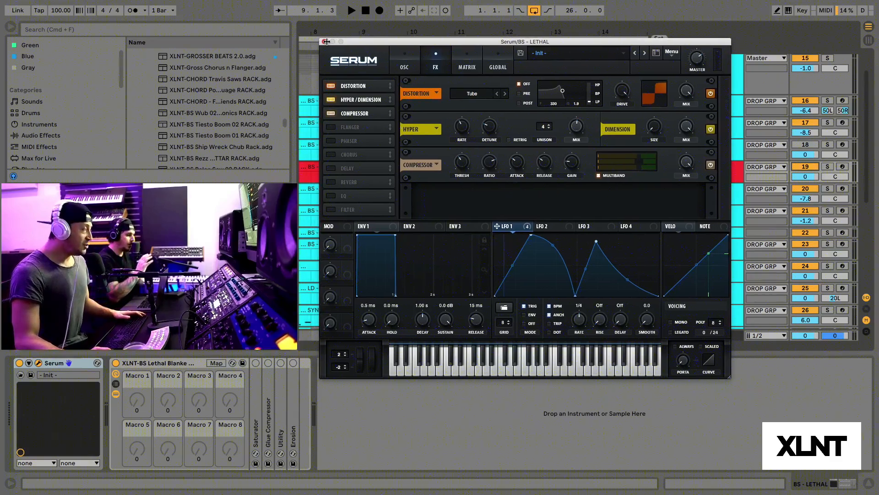
{"action": "left_click_drag", "start_coordinate": [356, 42], "coordinate": [373, 41]}
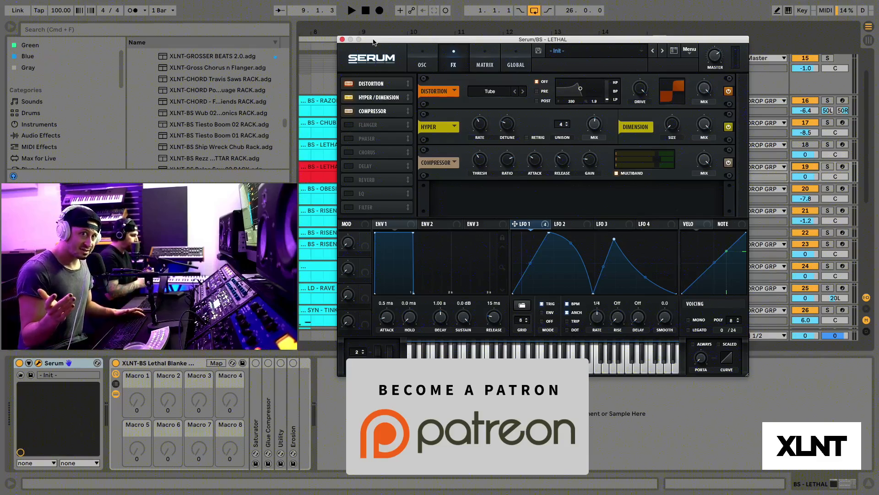
{"action": "left_click", "coordinate": [342, 39]}
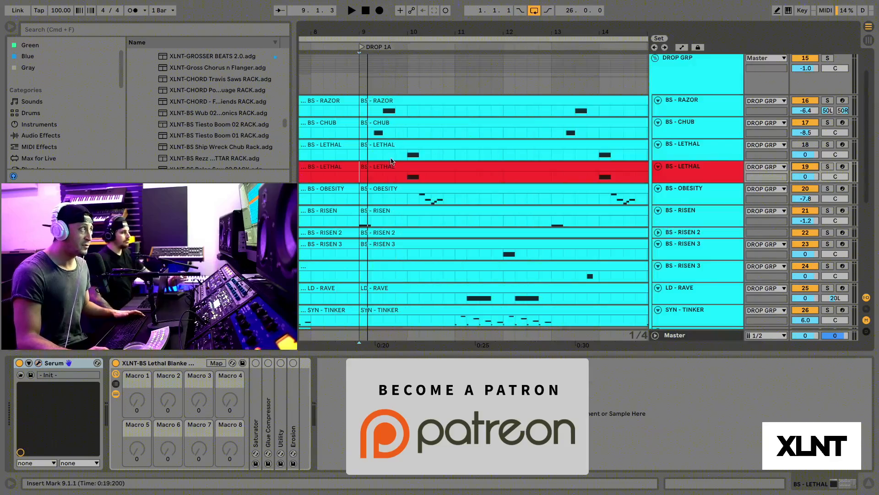
Step: Look over the full arrangement from BUILD to IMPACT, covering the drum and sub groups, every DROP GRP track and the PRE DROP track
{"action": "left_click_drag", "start_coordinate": [472, 33], "coordinate": [400, 30]}
{"action": "scroll", "coordinate": [485, 98], "scroll_direction": "left", "scroll_amount": 3}
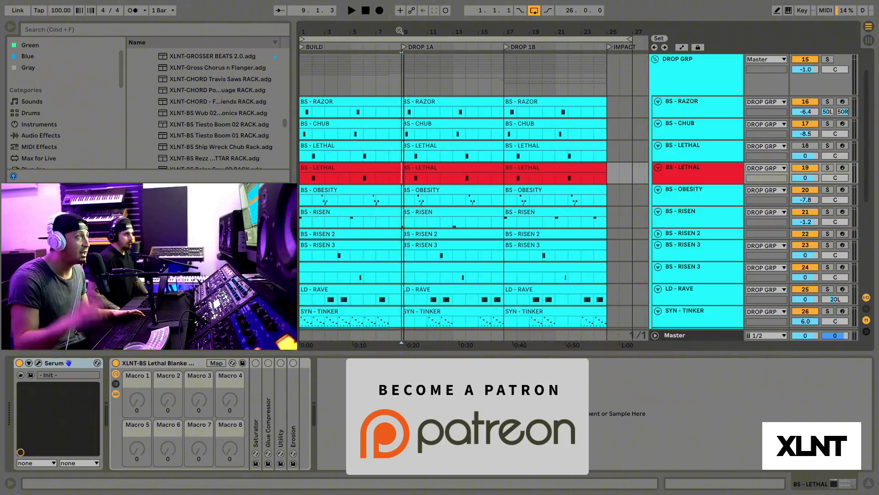
{"action": "scroll", "coordinate": [444, 211], "scroll_direction": "up", "scroll_amount": 2}
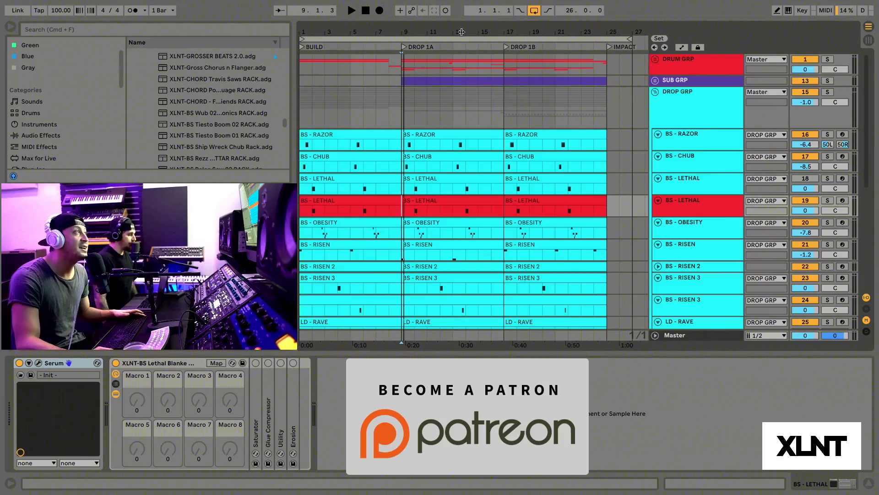
{"action": "left_click_drag", "start_coordinate": [448, 29], "coordinate": [402, 15]}
{"action": "scroll", "coordinate": [382, 88], "scroll_direction": "down", "scroll_amount": 3}
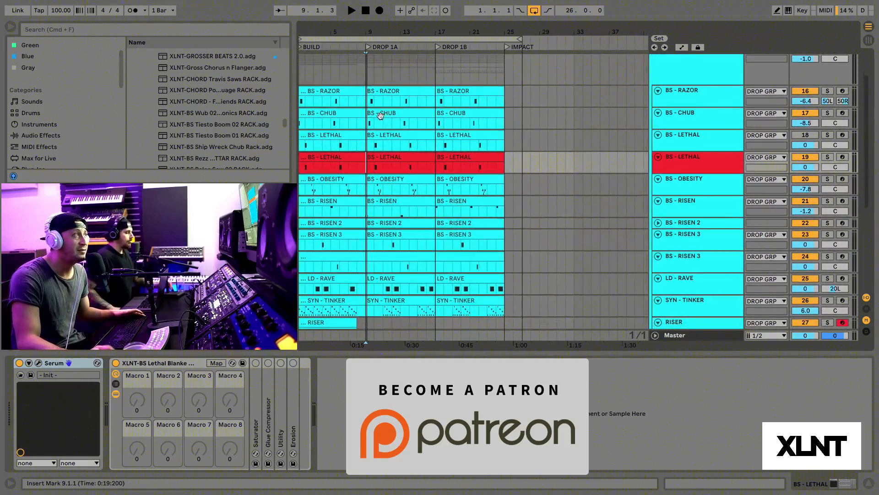
{"action": "left_click", "coordinate": [556, 105]}
{"action": "scroll", "coordinate": [556, 109], "scroll_direction": "down", "scroll_amount": 2}
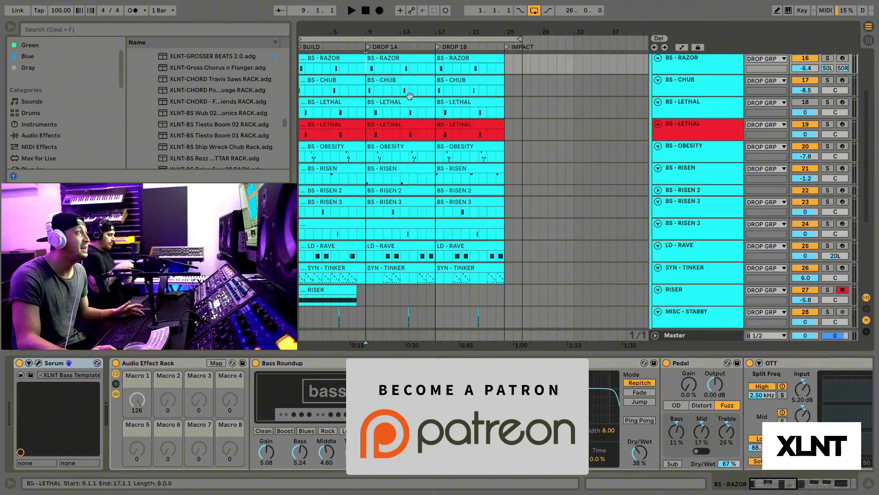
{"action": "scroll", "coordinate": [414, 246], "scroll_direction": "down", "scroll_amount": 9}
{"action": "scroll", "coordinate": [415, 246], "scroll_direction": "up", "scroll_amount": 7}
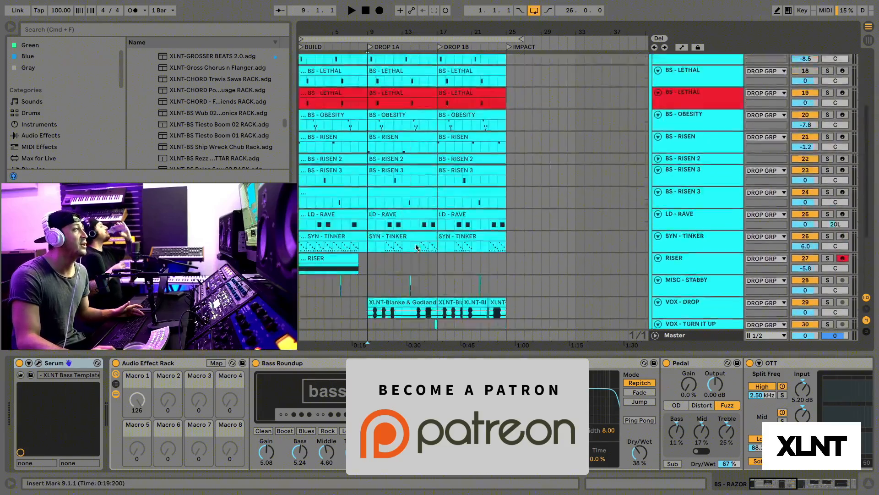
{"action": "scroll", "coordinate": [415, 246], "scroll_direction": "down", "scroll_amount": 7}
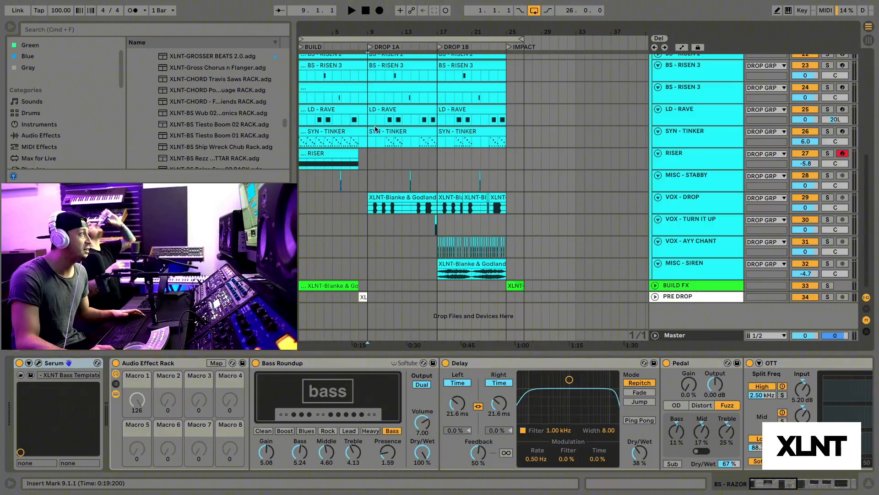
{"action": "scroll", "coordinate": [368, 127], "scroll_direction": "up", "scroll_amount": 5}
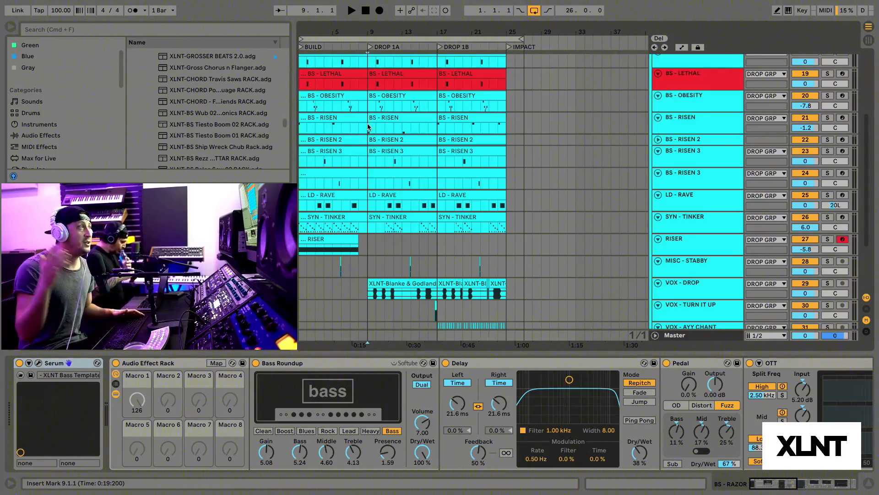
Step: Zoom in on the two drop sections and select the red BS - LETHAL track to show its Serum and effect rack chain
{"action": "left_click_drag", "start_coordinate": [371, 26], "coordinate": [370, 30]}
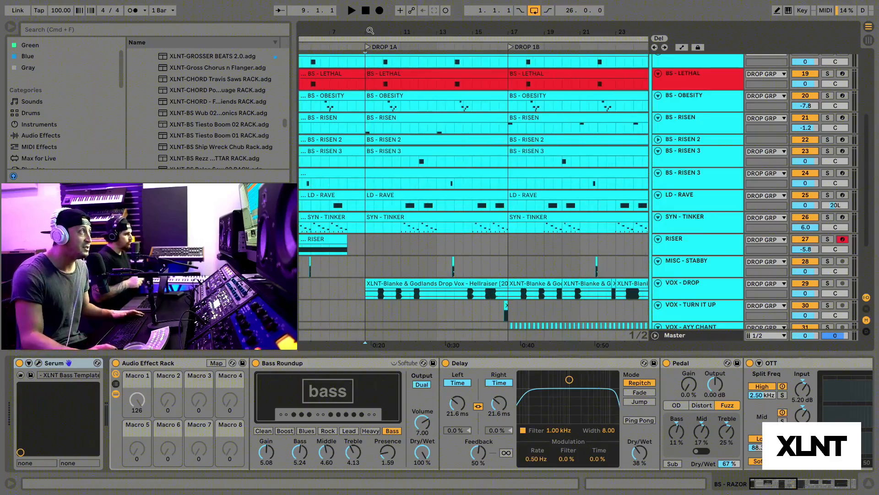
{"action": "left_click", "coordinate": [357, 87]}
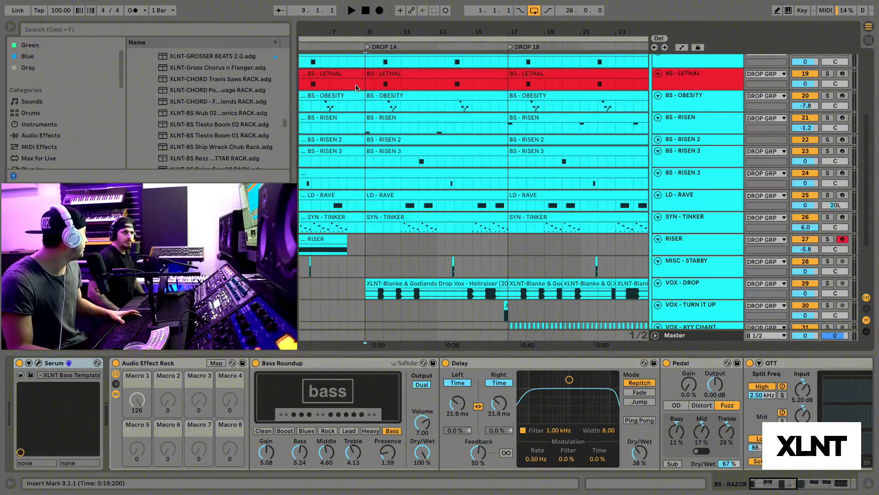
{"action": "scroll", "coordinate": [447, 130], "scroll_direction": "up", "scroll_amount": 5}
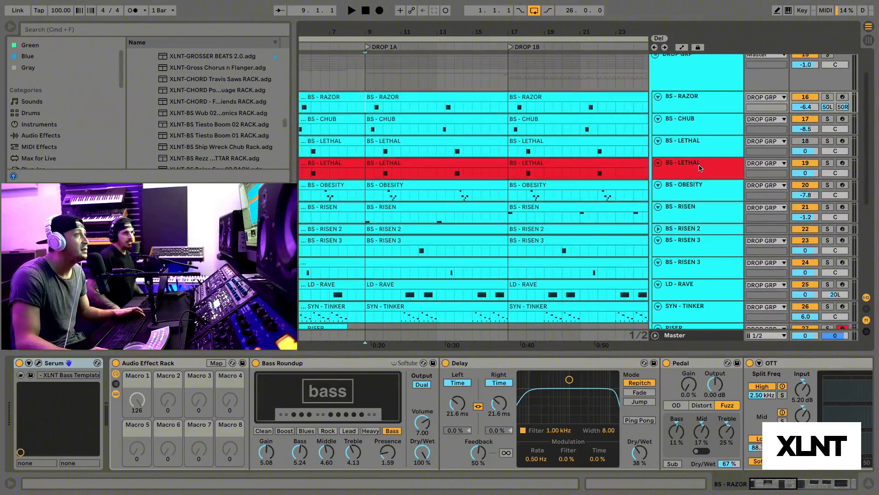
{"action": "left_click", "coordinate": [699, 165]}
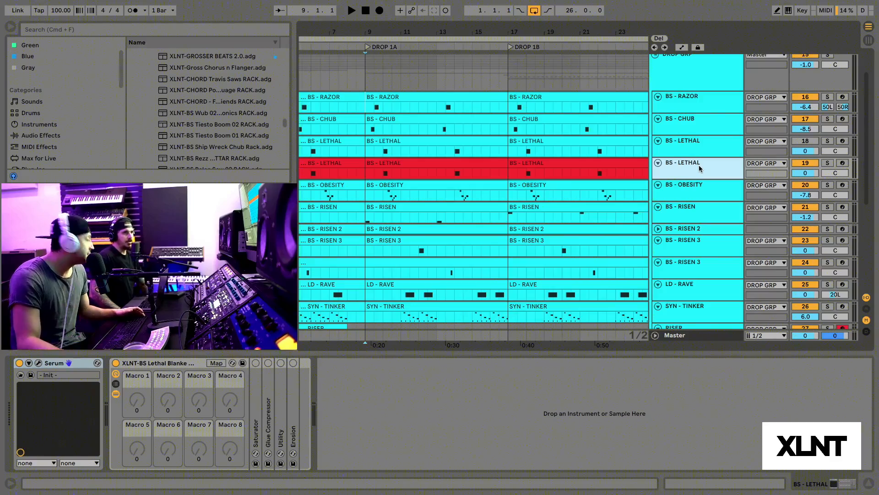
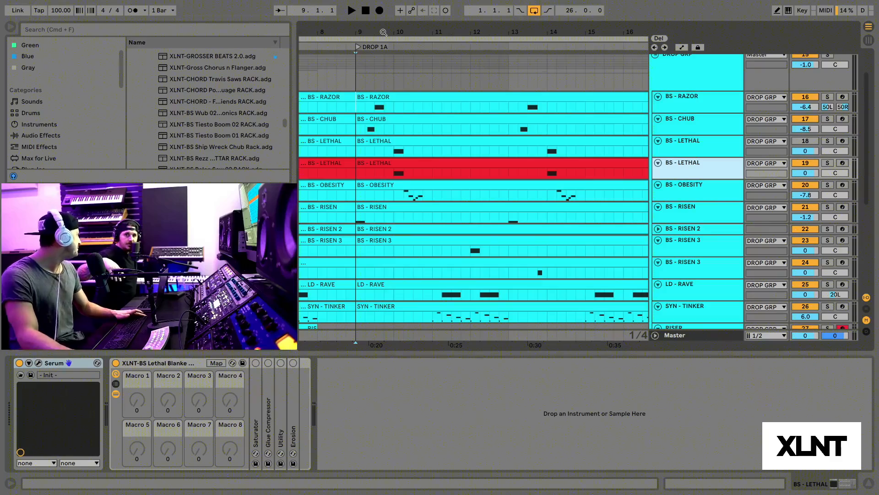
Step: Unfold the Saturator and Glue Compressor in the red BS - LETHAL track's effect rack and view its Serum patch briefly
{"action": "left_click", "coordinate": [721, 167]}
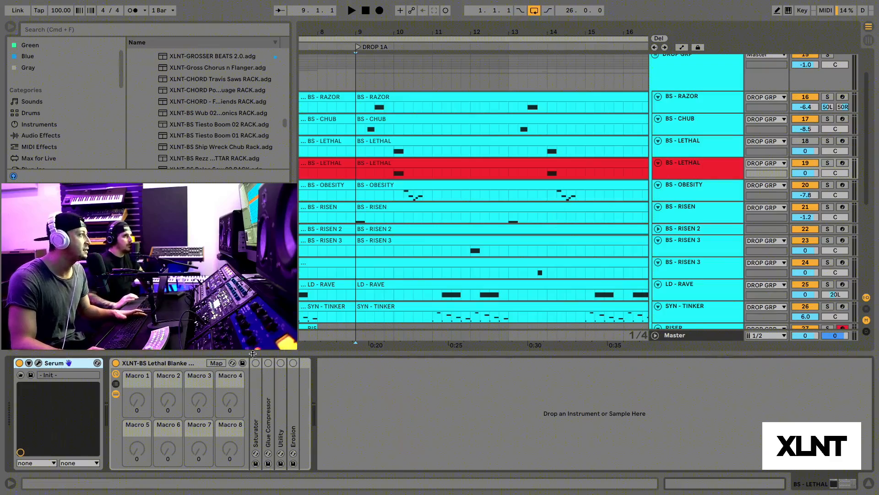
{"action": "double_click", "coordinate": [183, 364]}
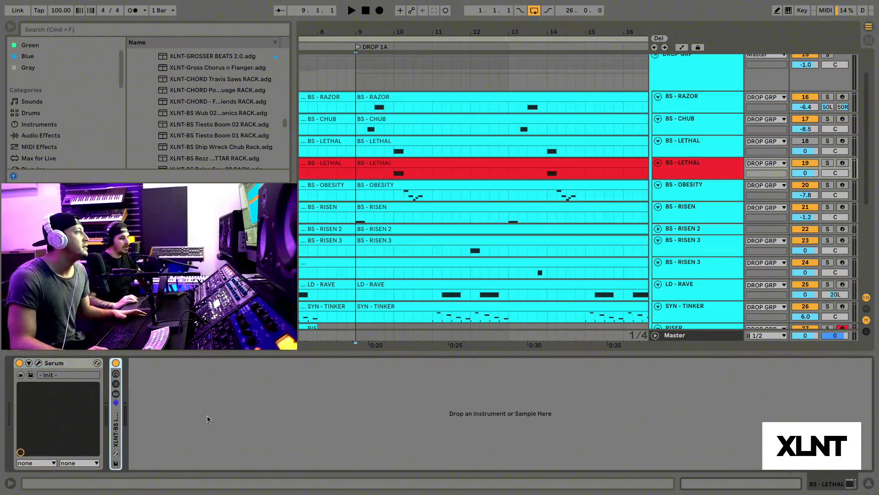
{"action": "double_click", "coordinate": [116, 425]}
{"action": "double_click", "coordinate": [256, 412]}
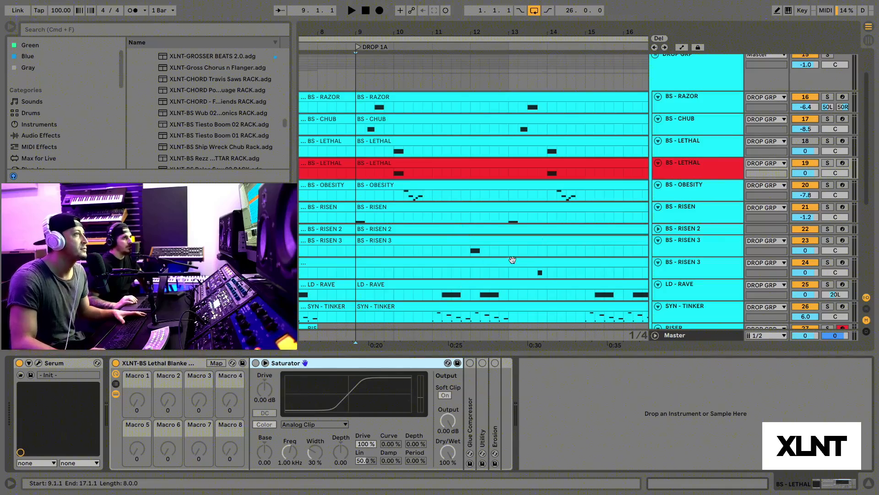
{"action": "double_click", "coordinate": [470, 388]}
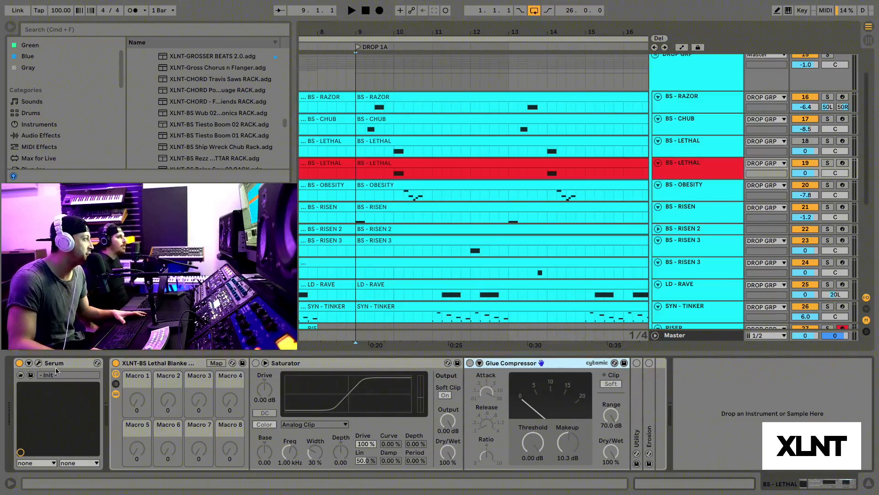
{"action": "left_click", "coordinate": [39, 363]}
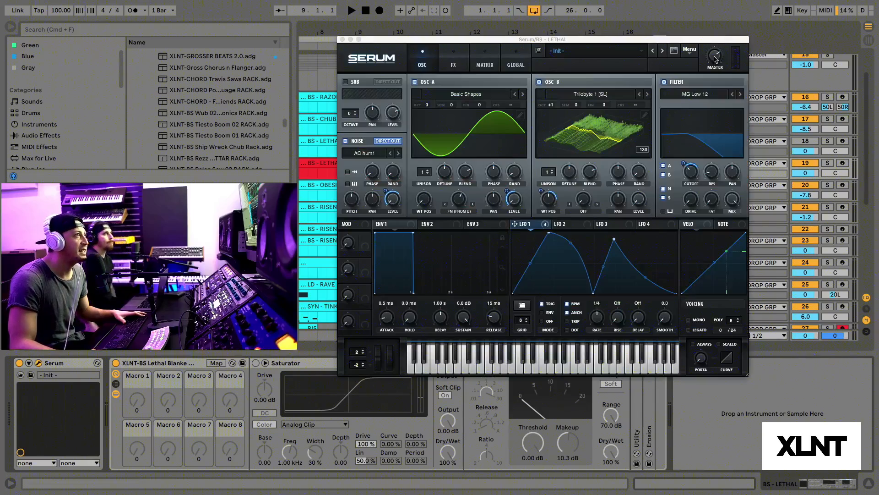
{"action": "left_click", "coordinate": [342, 40]}
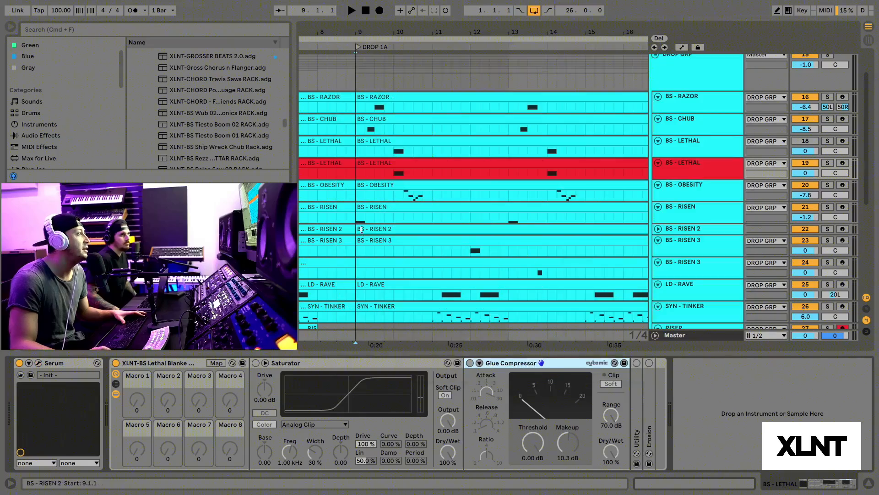
Step: Turn on the Saturator, solo the red BS - LETHAL track and audition the bass note from bar 10
{"action": "left_click", "coordinate": [256, 363]}
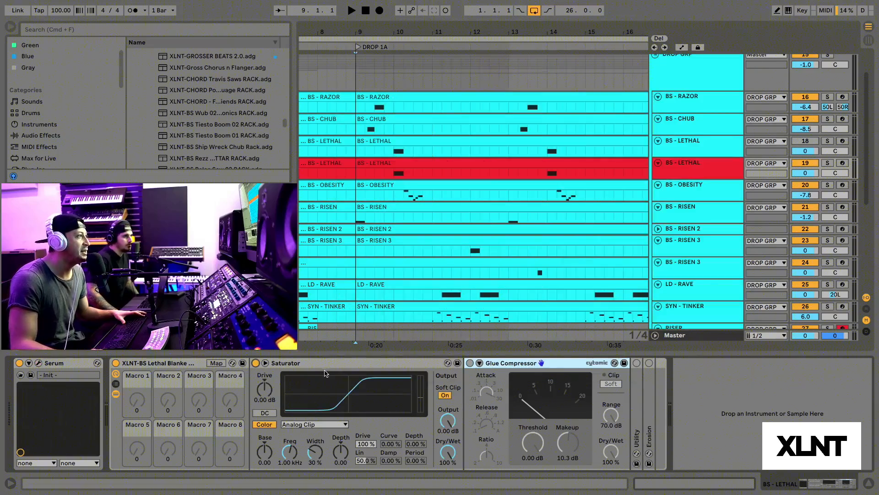
{"action": "left_click", "coordinate": [447, 394]}
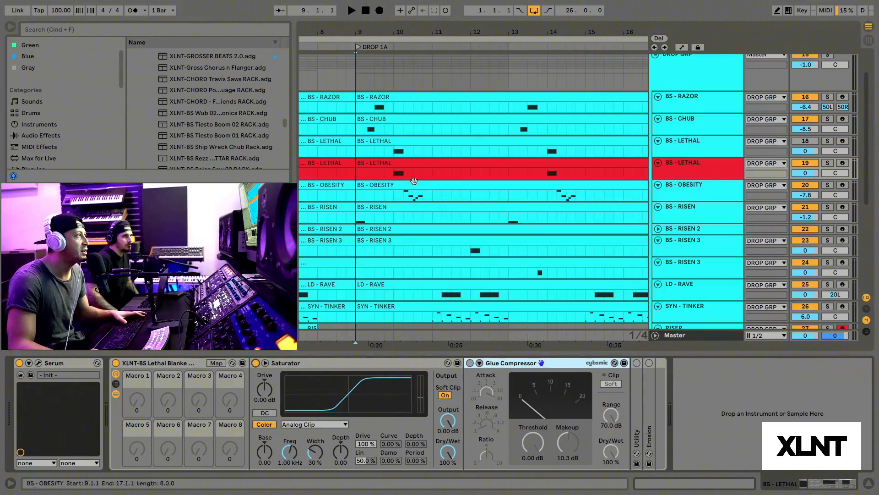
{"action": "key", "text": "space"}
{"action": "left_click", "coordinate": [828, 163]}
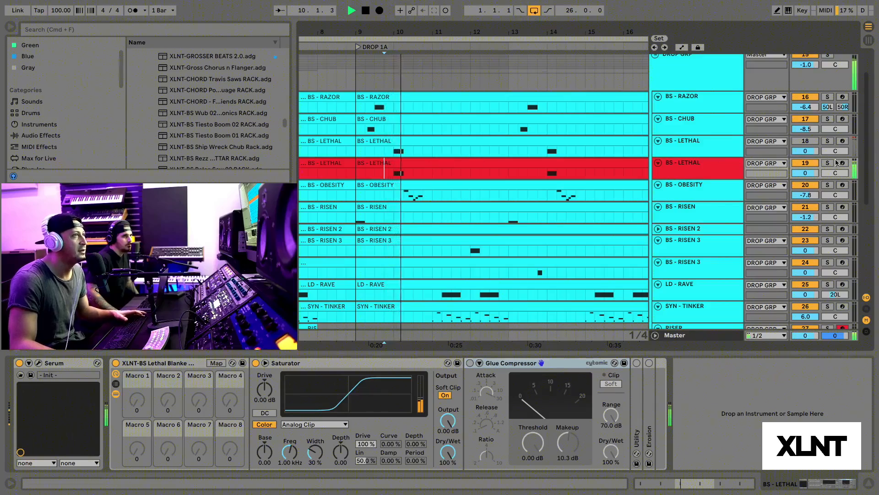
{"action": "key", "text": "space"}
{"action": "key", "text": "space"}
{"action": "left_click", "coordinate": [393, 177]}
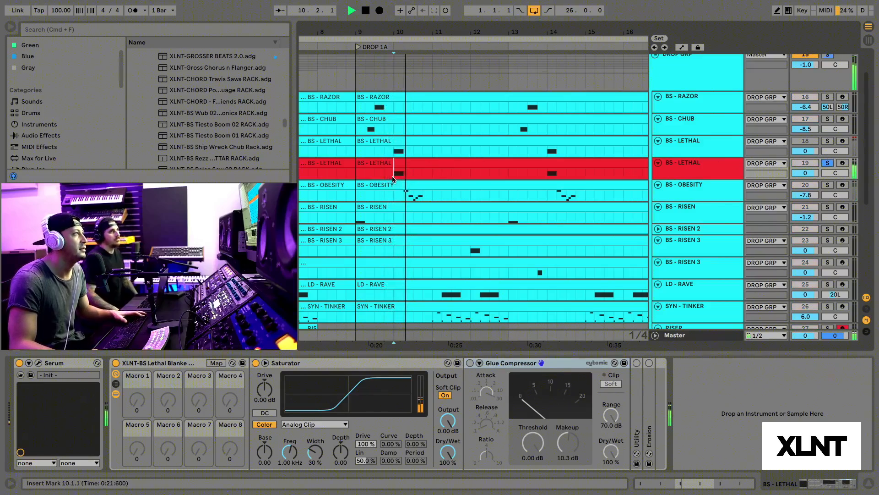
{"action": "key", "text": "space"}
{"action": "key", "text": "space"}
{"action": "key", "text": "space"}
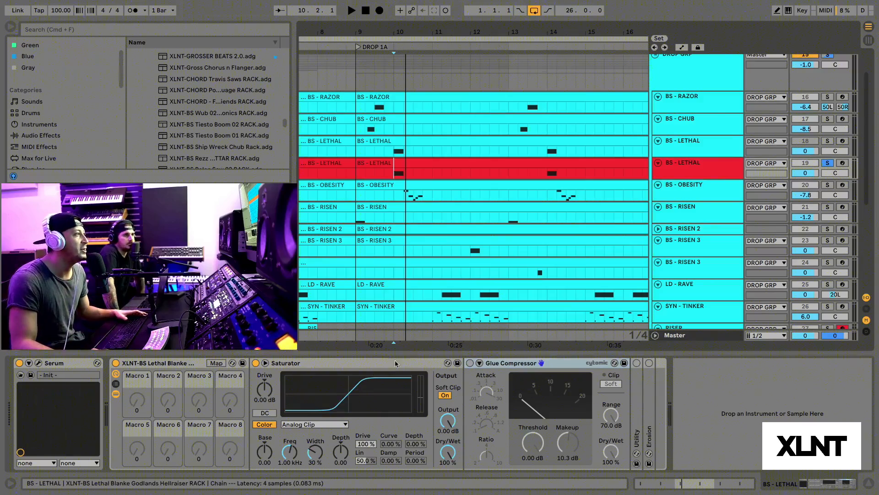
Step: Fold the Saturator, turn on the Glue Compressor and play the soloed bass from bar 10
{"action": "double_click", "coordinate": [361, 361]}
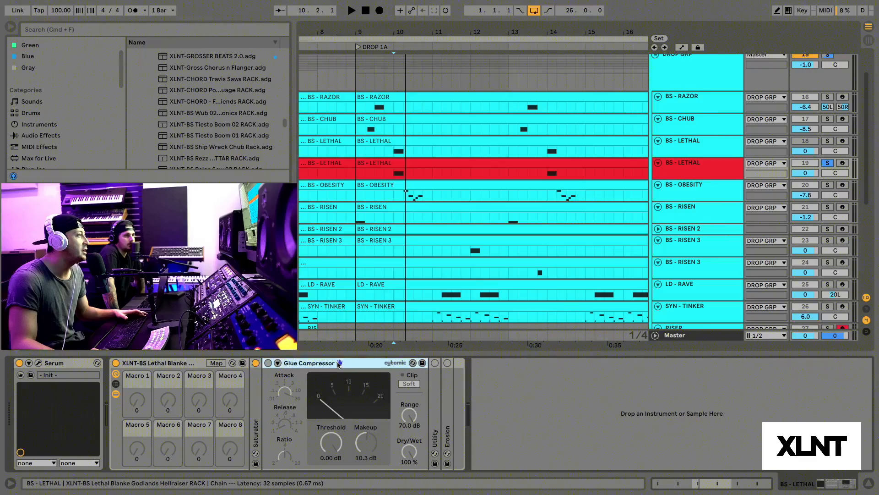
{"action": "left_click", "coordinate": [268, 363]}
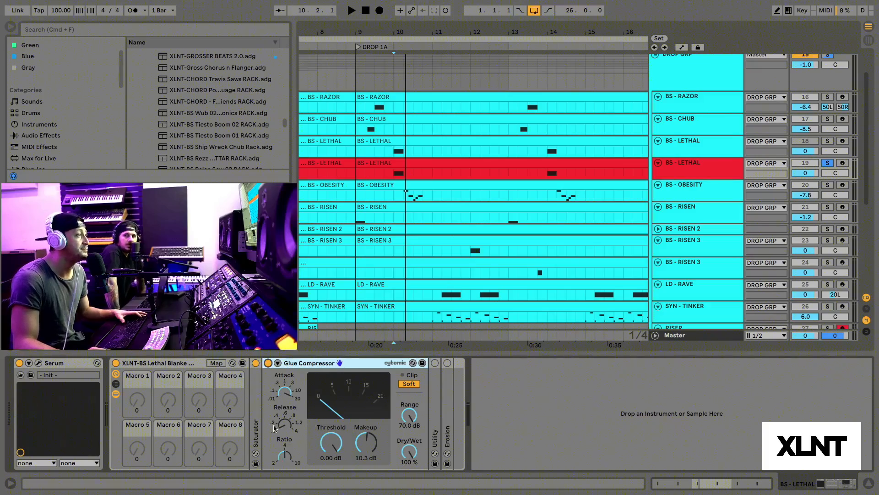
{"action": "left_click", "coordinate": [397, 172]}
{"action": "left_click_drag", "start_coordinate": [401, 32], "coordinate": [402, 60]}
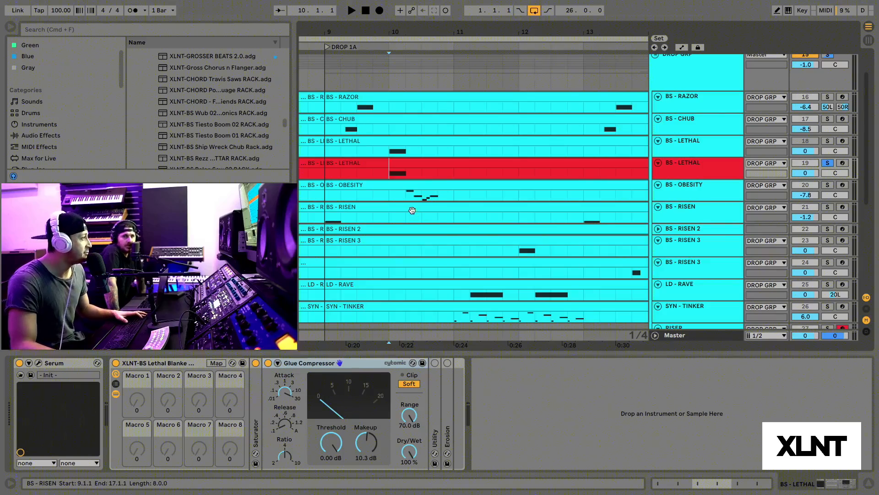
{"action": "key", "text": "space"}
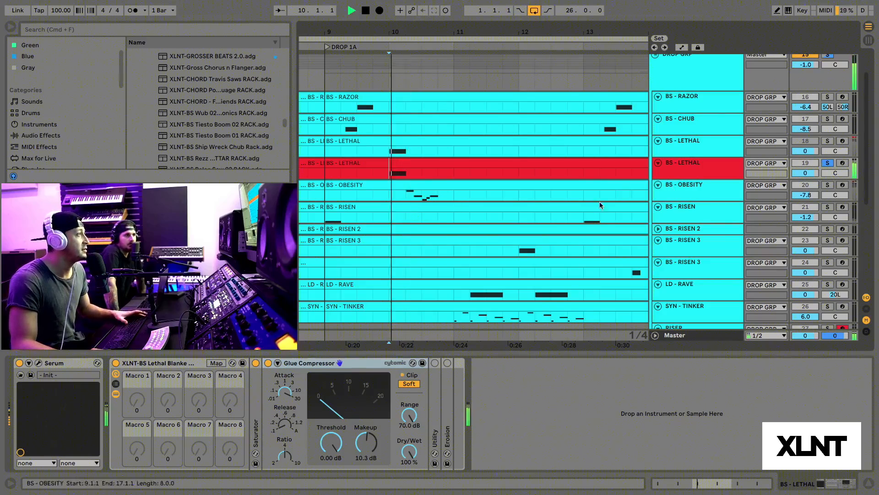
Step: Compare the bass note with the Glue Compressor bypassed and active, leaving it on
{"action": "left_click", "coordinate": [268, 363]}
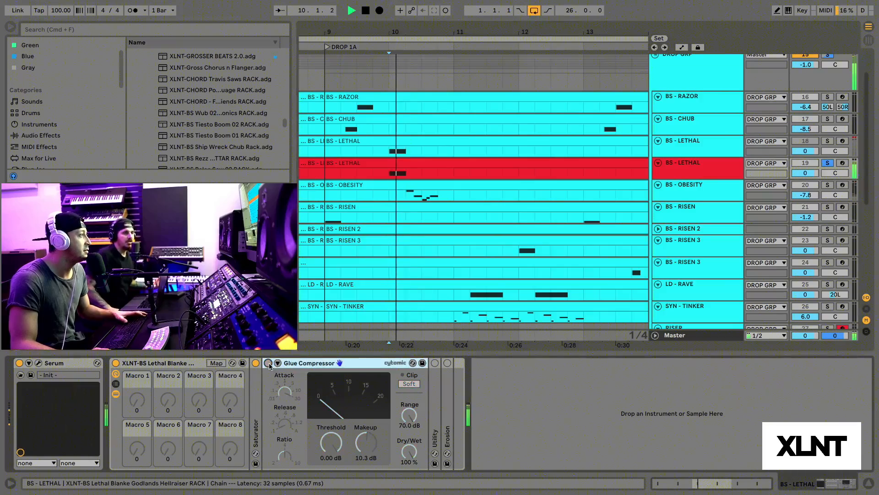
{"action": "key", "text": "space"}
{"action": "key", "text": "space"}
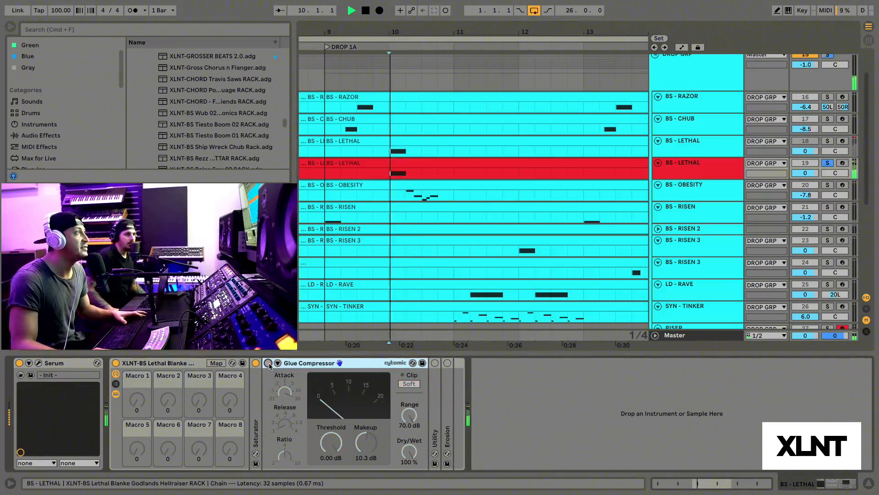
{"action": "left_click", "coordinate": [268, 363]}
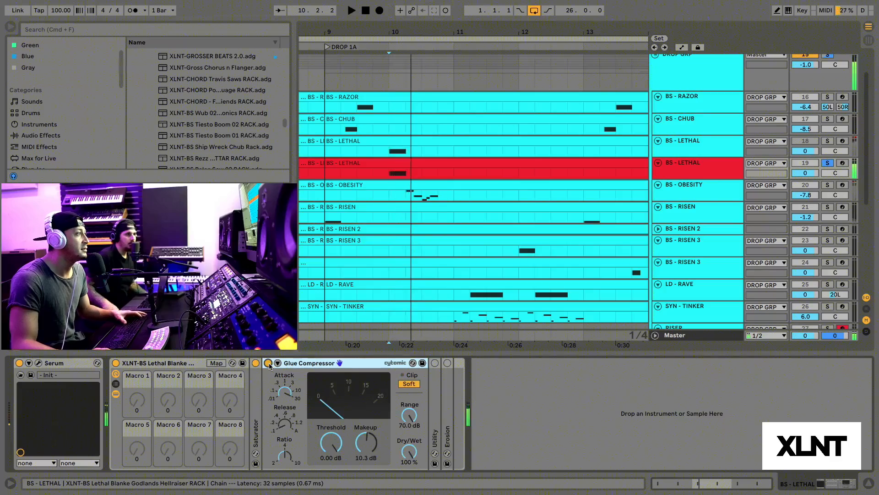
{"action": "key", "text": "space"}
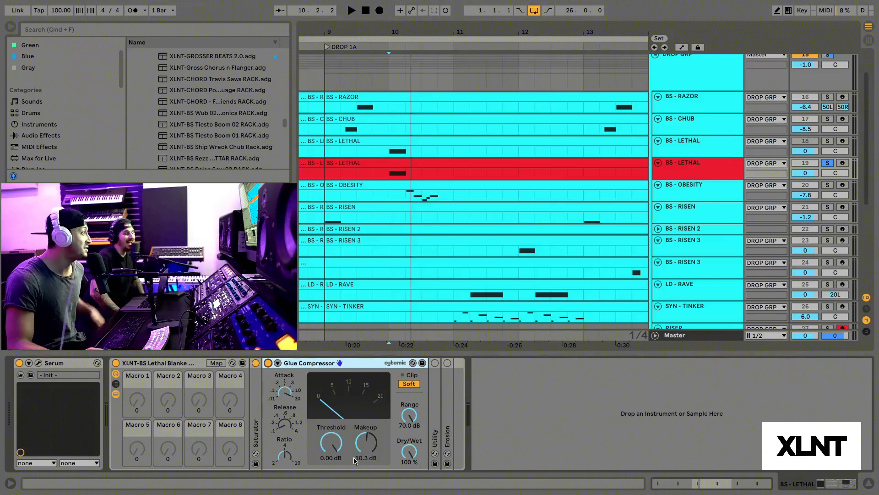
Step: Fold the Glue Compressor, unfold and turn on the Utility, and place the playback start at bar 10
{"action": "double_click", "coordinate": [323, 364]}
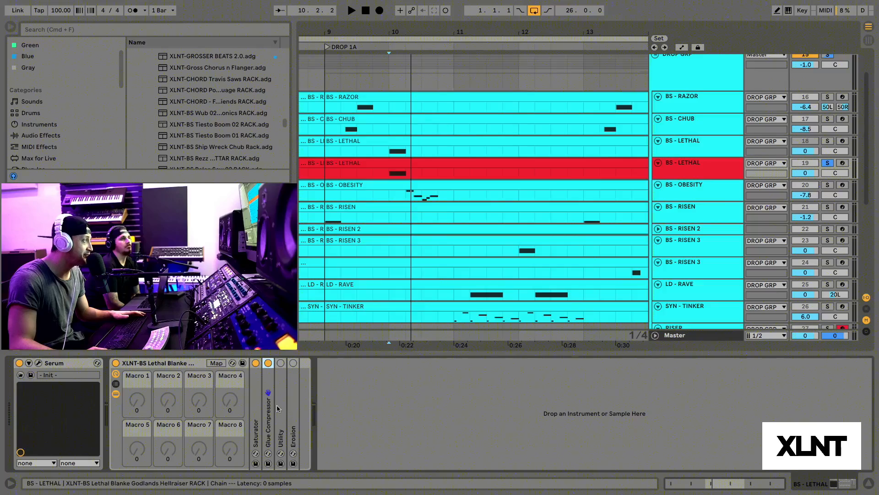
{"action": "double_click", "coordinate": [281, 366]}
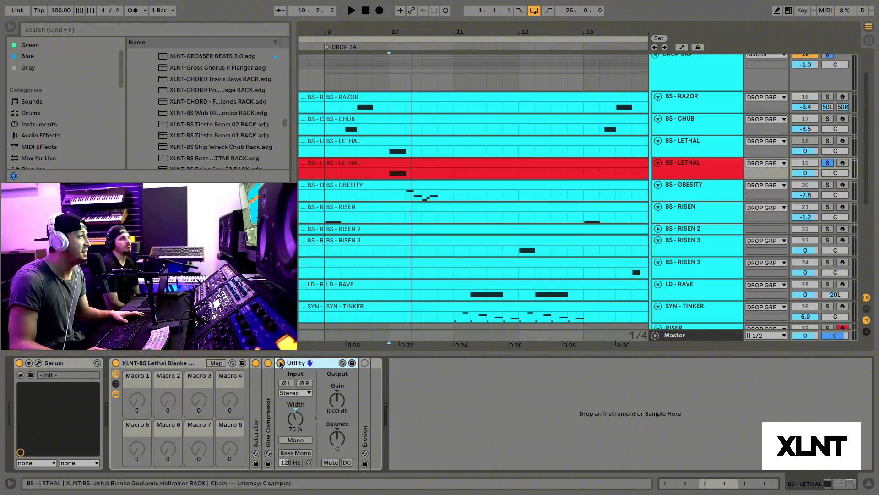
{"action": "left_click", "coordinate": [391, 176]}
{"action": "left_click_drag", "start_coordinate": [390, 33], "coordinate": [391, 44]}
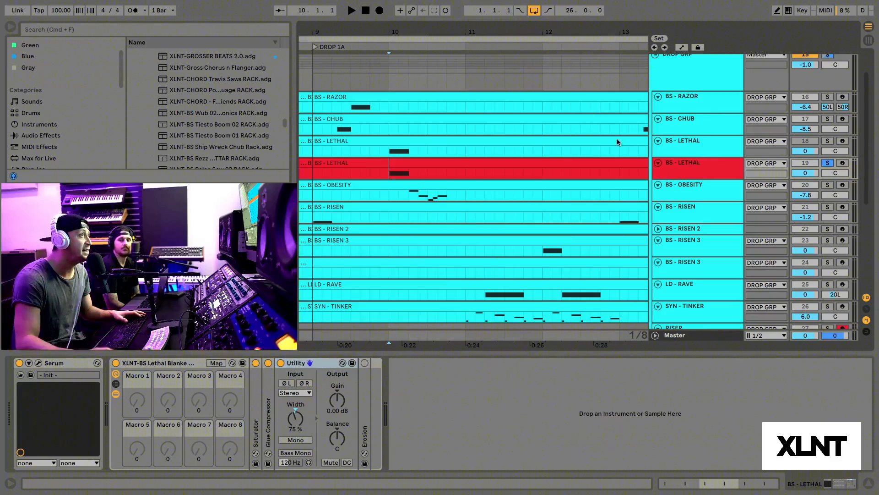
Step: View the stereo pan mode options of the red BS - LETHAL track and play its bass note
{"action": "right_click", "coordinate": [835, 173]}
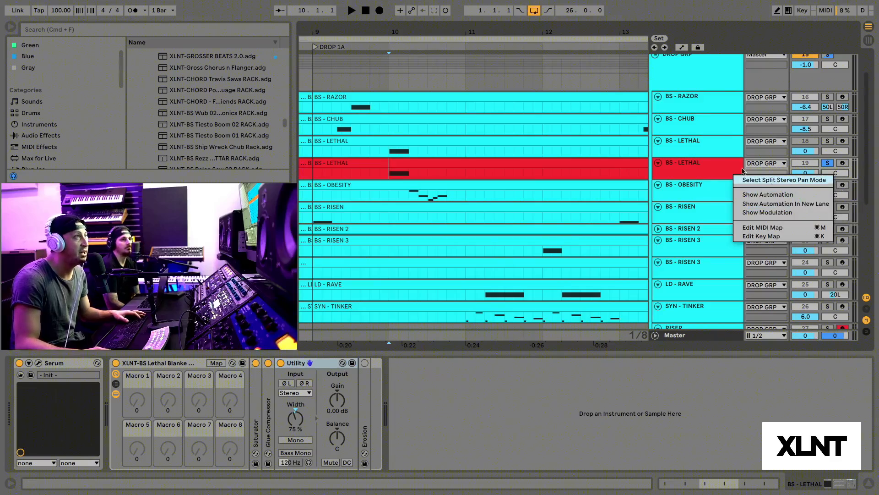
{"action": "left_click", "coordinate": [708, 171]}
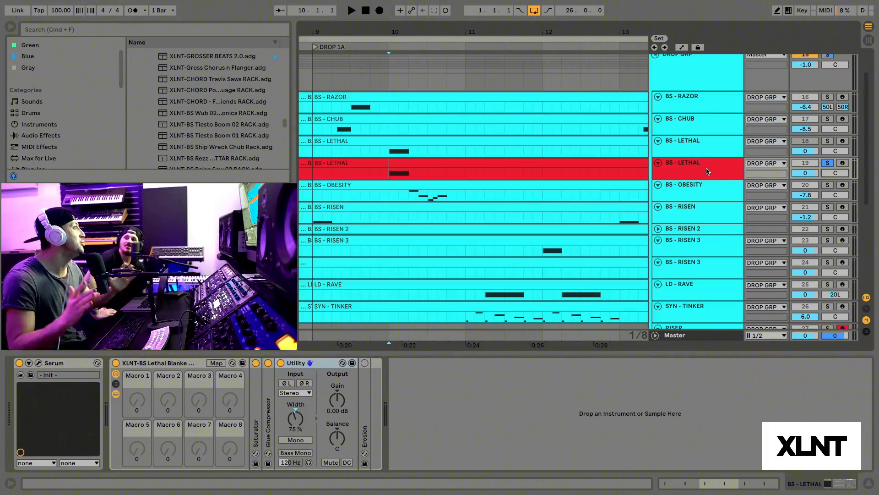
{"action": "key", "text": "space"}
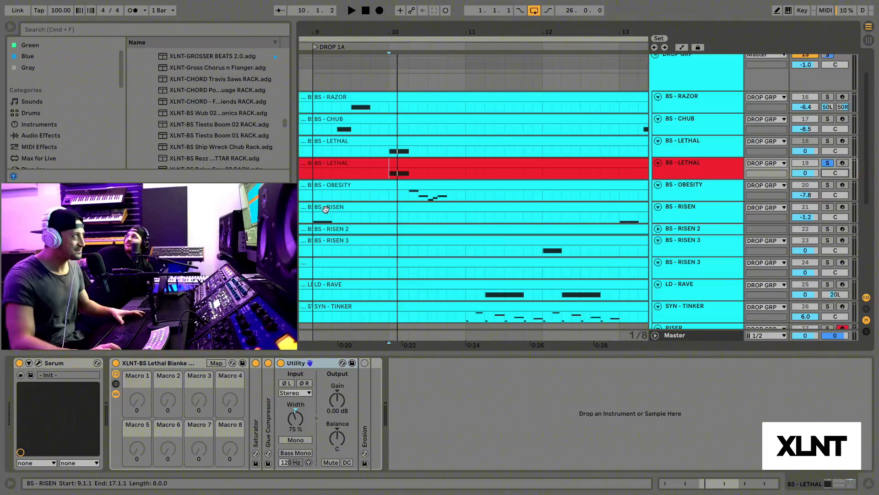
Step: Play the bass note from bar 10 while comparing the Utility bypassed and active, leaving it on
{"action": "left_click_drag", "start_coordinate": [399, 32], "coordinate": [396, 44]}
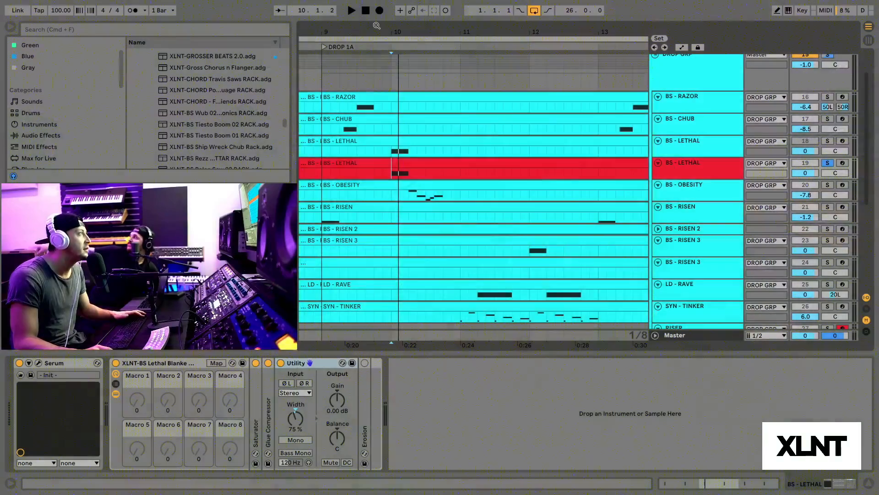
{"action": "scroll", "coordinate": [435, 178], "scroll_direction": "up", "scroll_amount": 3}
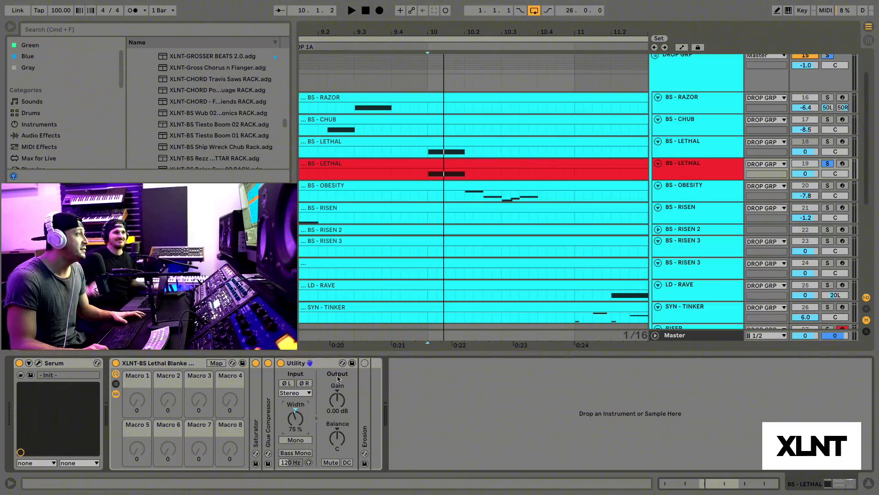
{"action": "left_click", "coordinate": [280, 363]}
{"action": "key", "text": "space"}
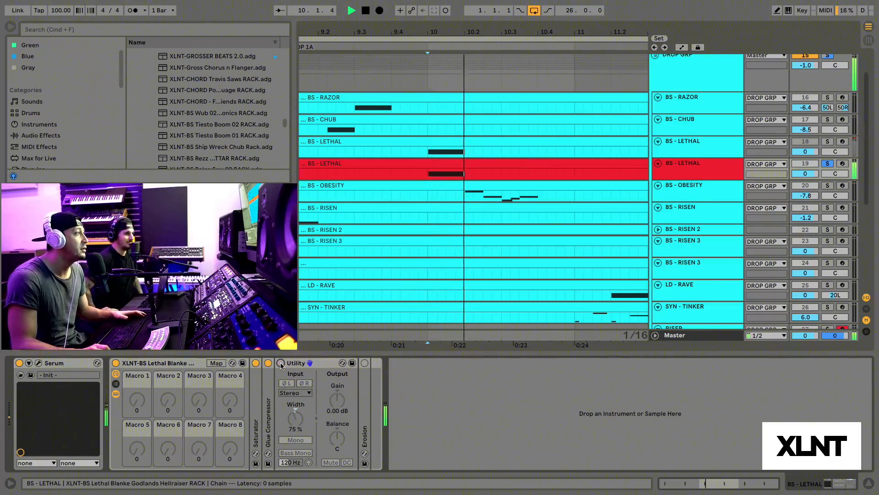
{"action": "left_click", "coordinate": [281, 362]}
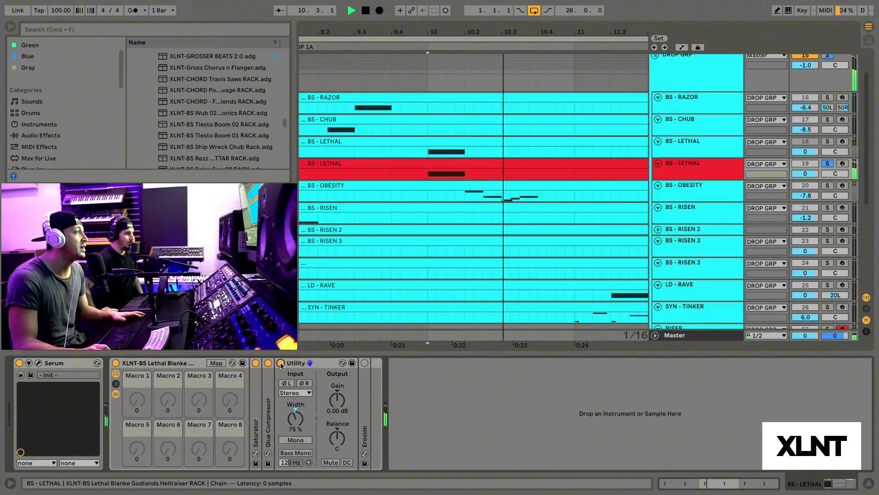
{"action": "key", "text": "space"}
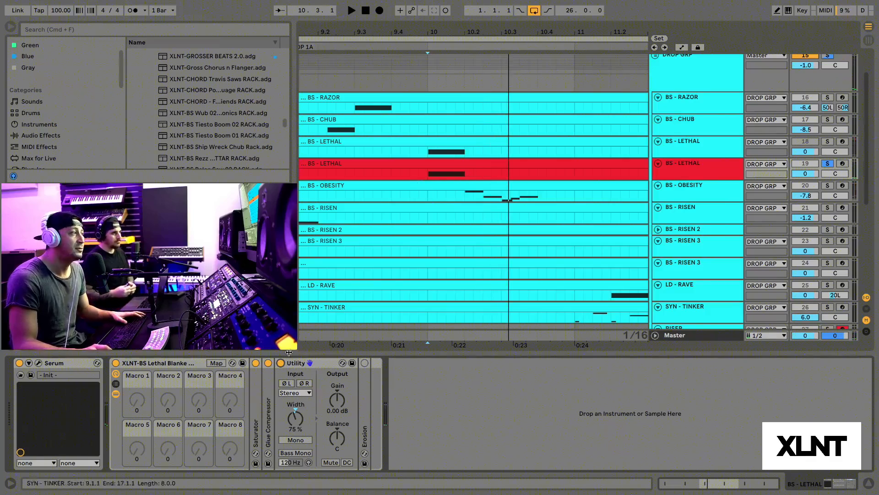
Step: Unfold and turn on Erosion at the end of the rack and play the bass note from bar 10
{"action": "double_click", "coordinate": [362, 391]}
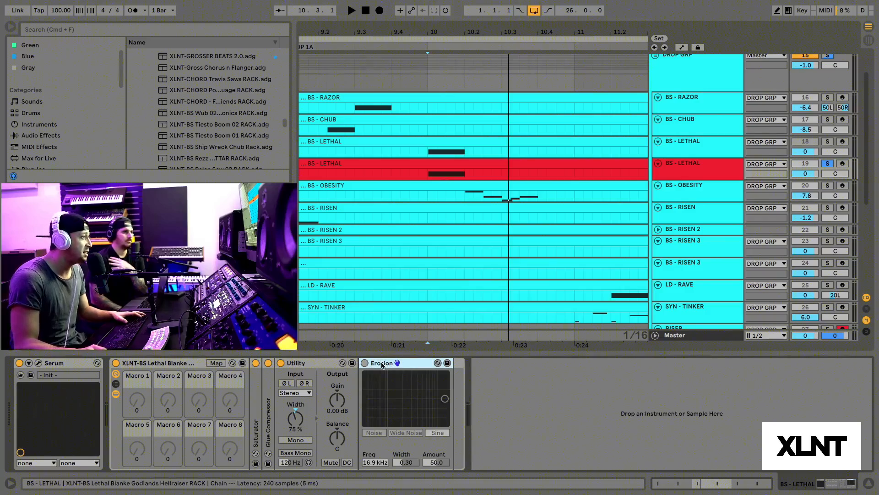
{"action": "left_click", "coordinate": [365, 363]}
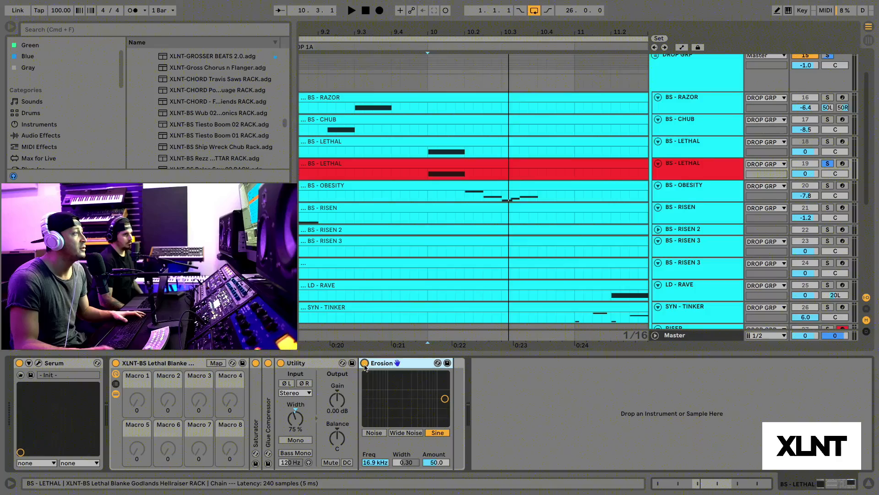
{"action": "key", "text": "space"}
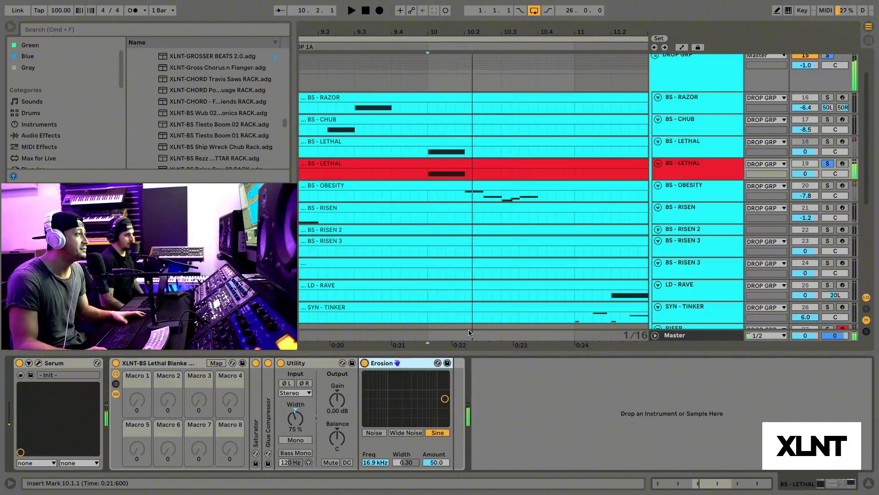
{"action": "key", "text": "space"}
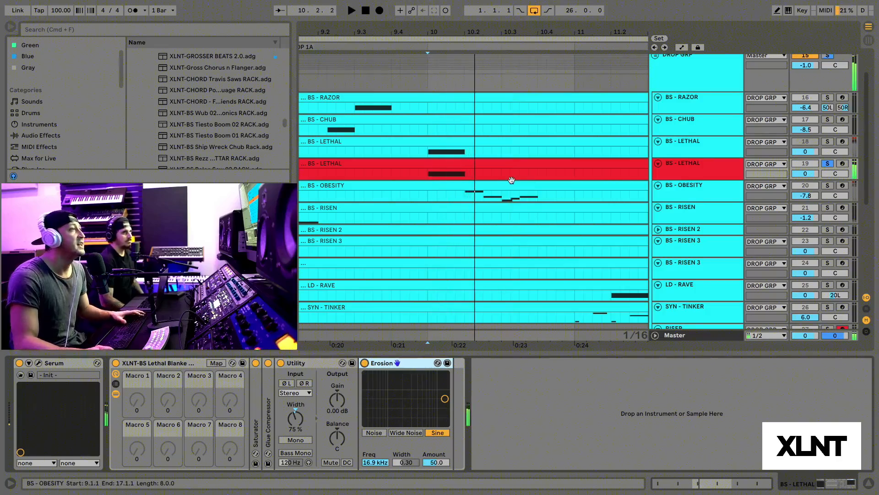
{"action": "left_click_drag", "start_coordinate": [475, 32], "coordinate": [453, 27]}
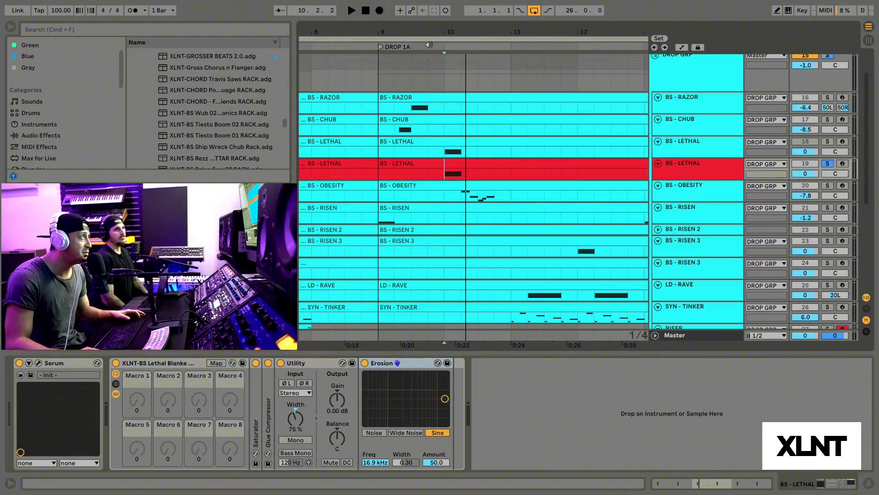
Step: Unsolo the red BS - LETHAL track and play the full mix from the start of DROP 1A at bar 9
{"action": "left_click_drag", "start_coordinate": [432, 34], "coordinate": [431, 28]}
{"action": "left_click", "coordinate": [828, 163]}
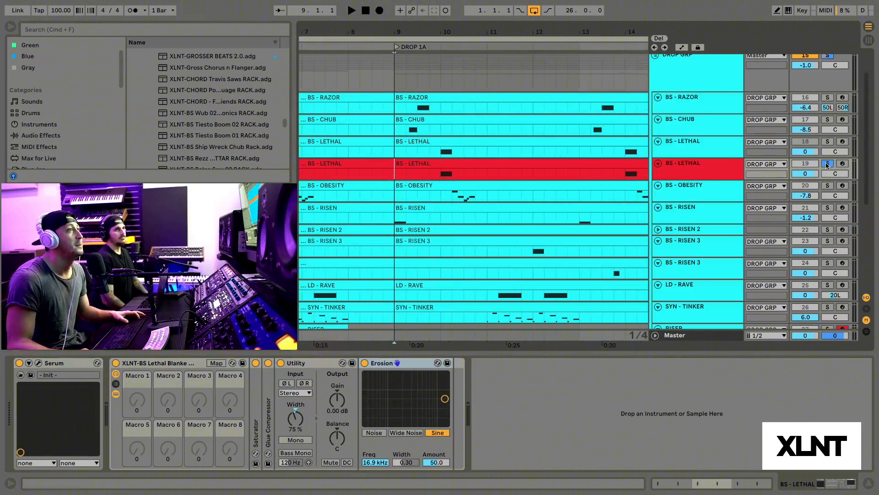
{"action": "key", "text": "space"}
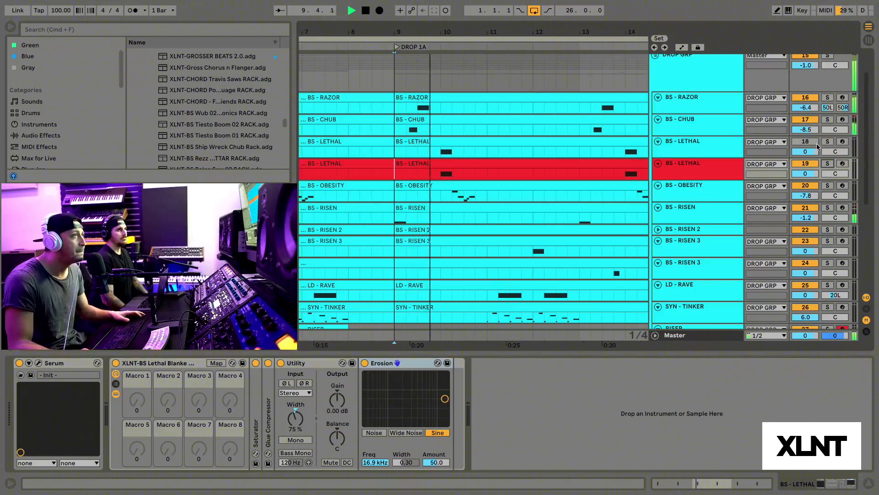
{"action": "scroll", "coordinate": [809, 144], "scroll_direction": "up", "scroll_amount": 1}
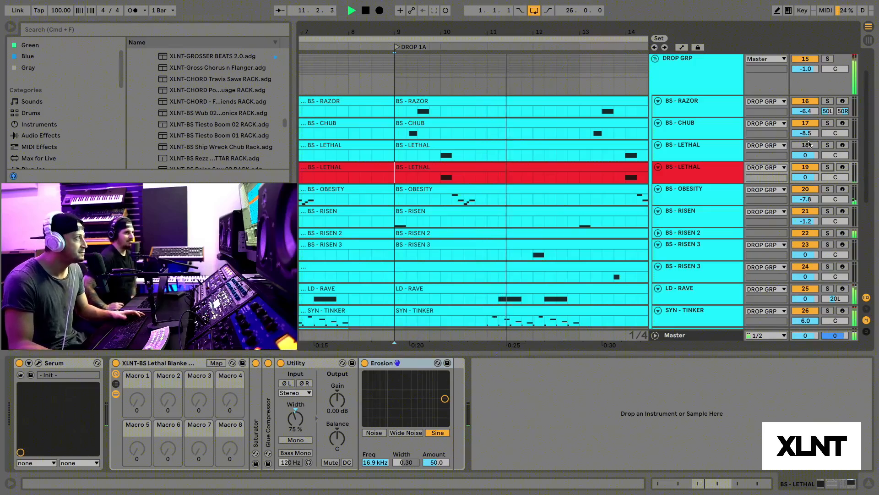
{"action": "key", "text": "space"}
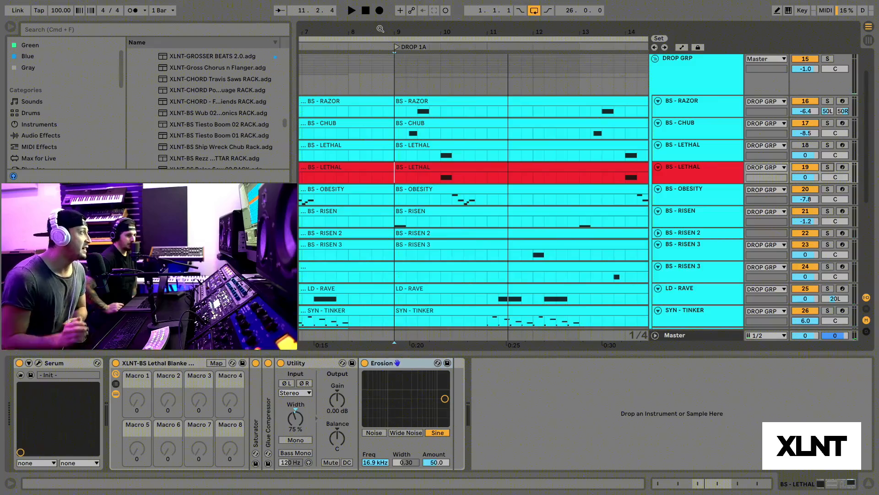
{"action": "left_click_drag", "start_coordinate": [418, 28], "coordinate": [418, 26]}
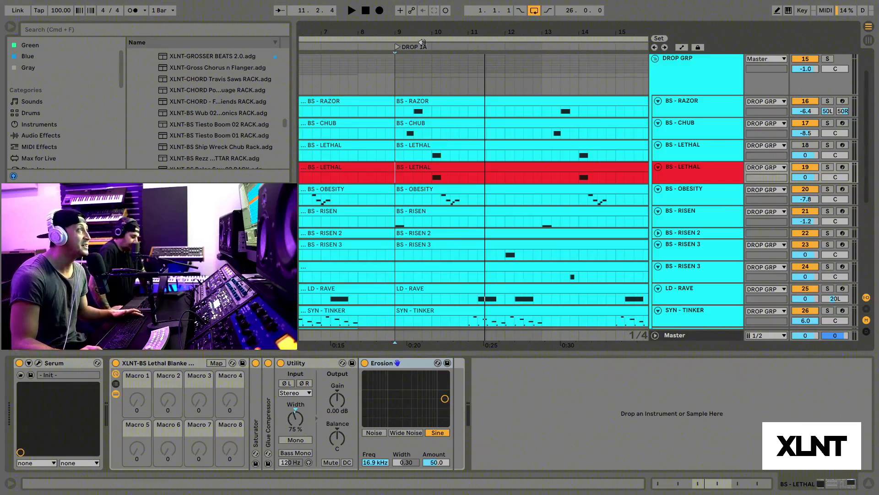
{"action": "left_click_drag", "start_coordinate": [423, 30], "coordinate": [423, 33]}
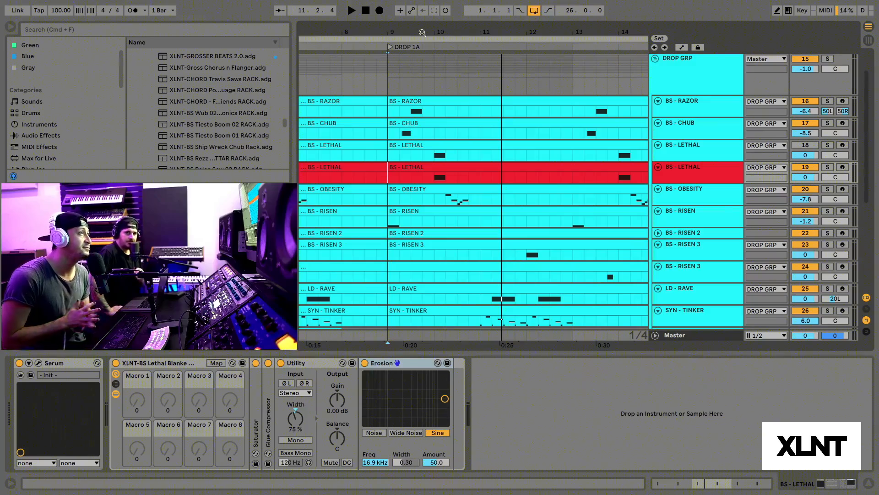
{"action": "left_click_drag", "start_coordinate": [412, 32], "coordinate": [412, 2]}
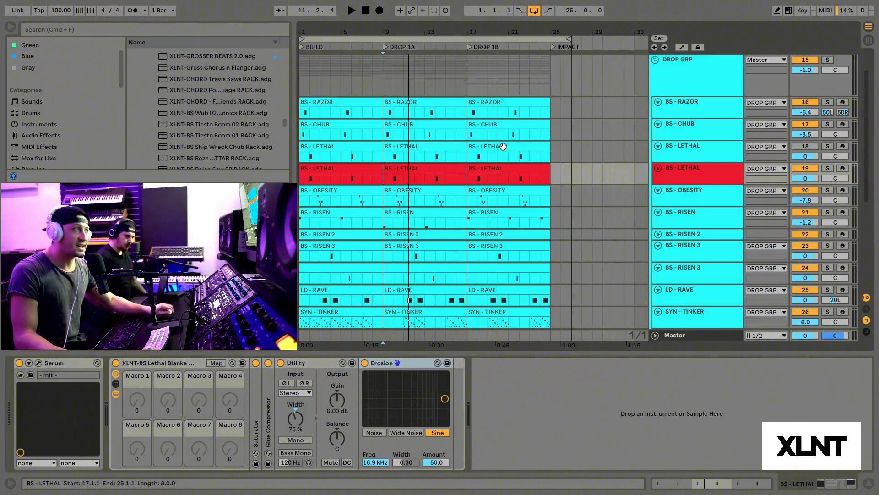
{"action": "left_click_drag", "start_coordinate": [392, 29], "coordinate": [393, 29]}
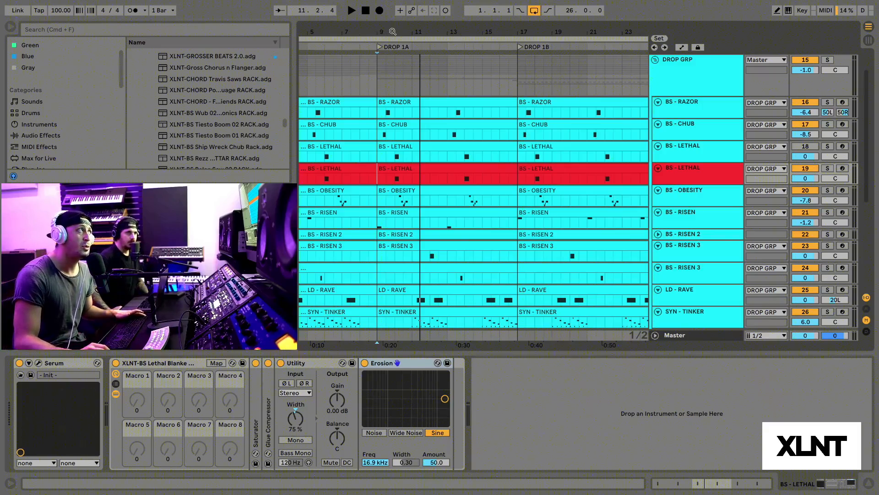
{"action": "left_click_drag", "start_coordinate": [392, 35], "coordinate": [392, 32]}
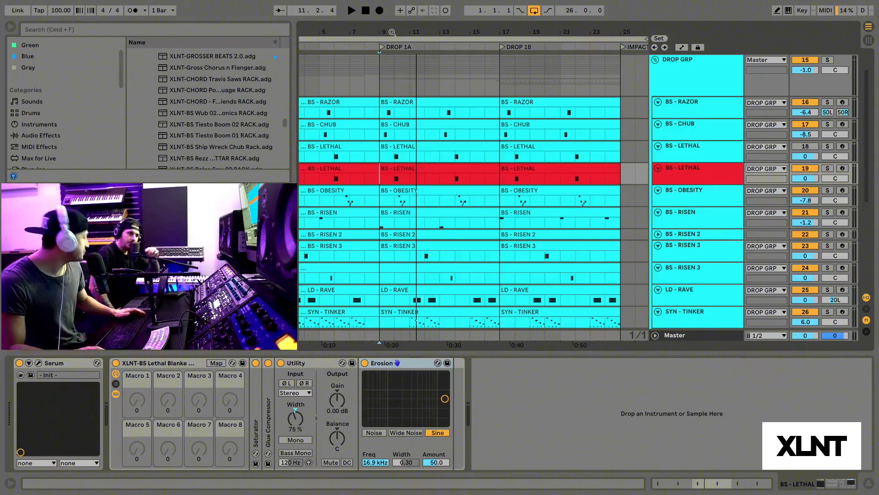
{"action": "left_click_drag", "start_coordinate": [394, 32], "coordinate": [394, 30]}
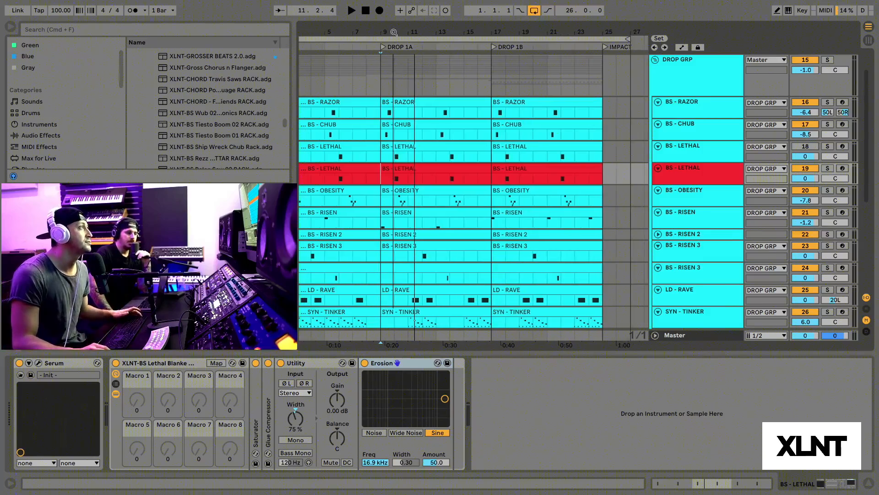
Step: Fold the DROP GRP and place the playback start at bar 5 of the build on the DRUM GRP track
{"action": "scroll", "coordinate": [464, 105], "scroll_direction": "left", "scroll_amount": 2}
{"action": "left_click", "coordinate": [355, 114]}
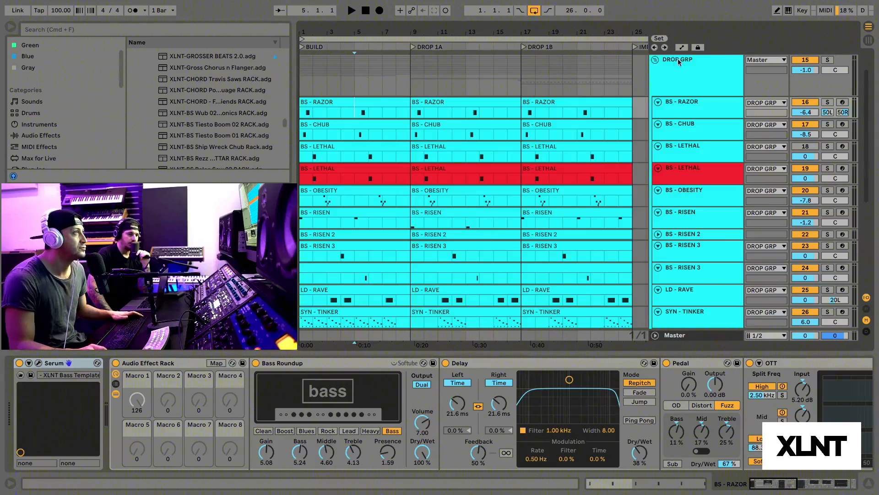
{"action": "left_click", "coordinate": [655, 60]}
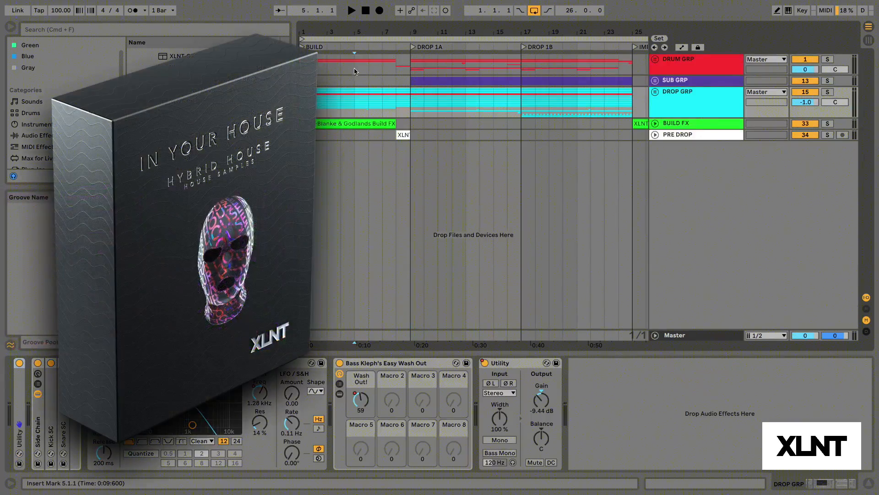
{"action": "left_click", "coordinate": [355, 70]}
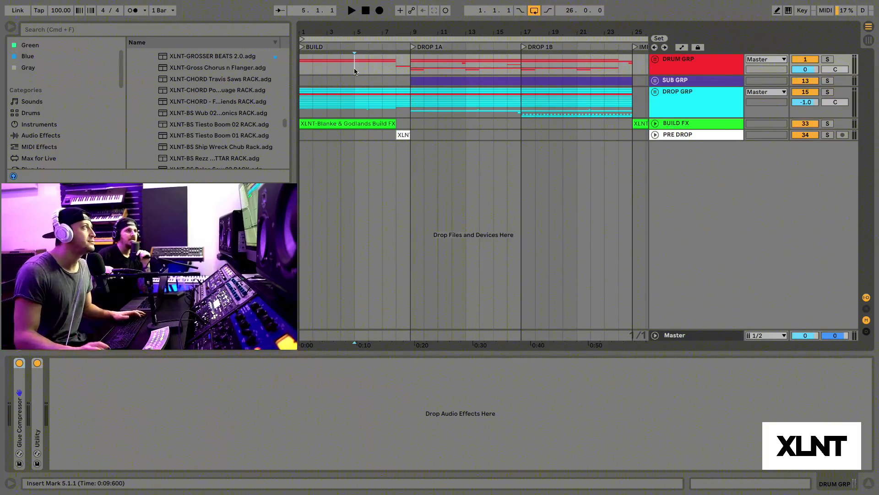
Step: Play the whole arrangement from bar 5 of the build towards the drop
{"action": "left_click_drag", "start_coordinate": [349, 29], "coordinate": [354, 42]}
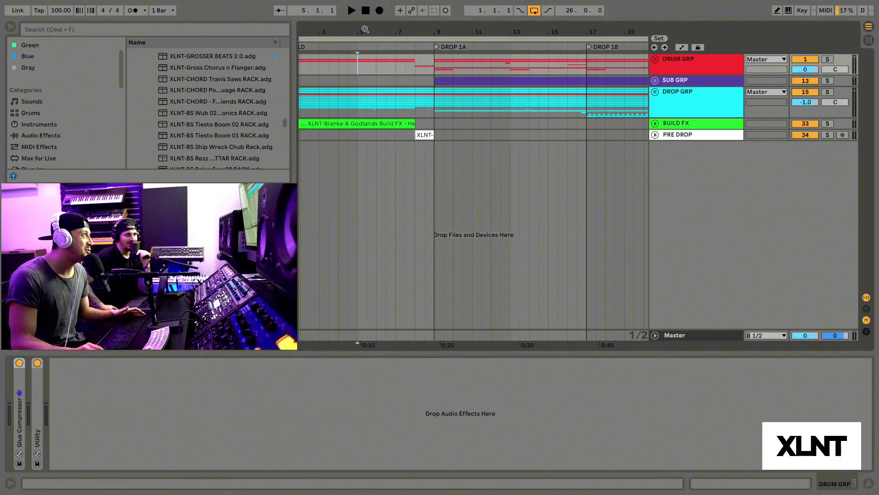
{"action": "left_click_drag", "start_coordinate": [364, 34], "coordinate": [364, 26]}
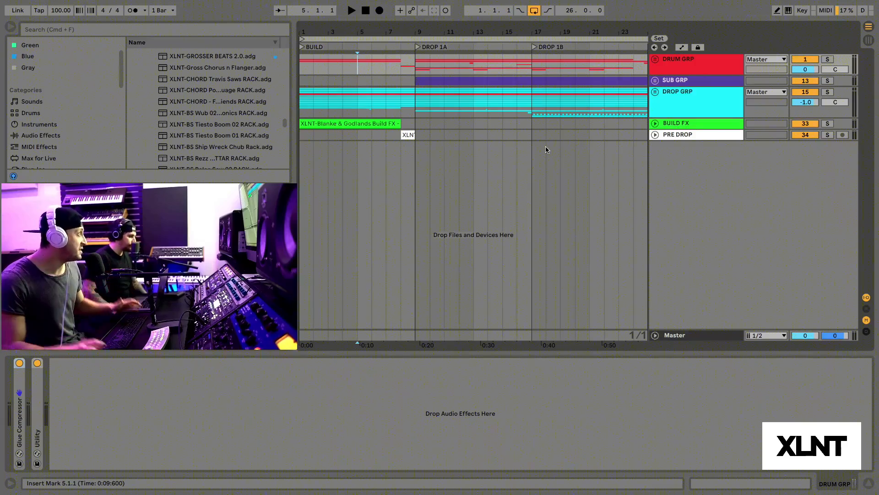
{"action": "mouse_move", "coordinate": [377, 32]}
{"action": "left_mouse_down"}
{"action": "mouse_move", "coordinate": [358, 32]}
{"action": "mouse_move", "coordinate": [356, 53]}
{"action": "left_mouse_up"}
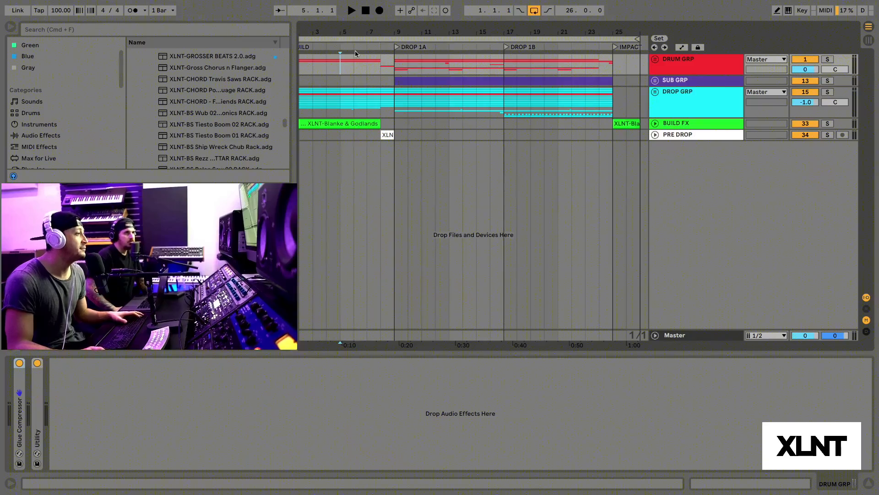
{"action": "key", "text": "space"}
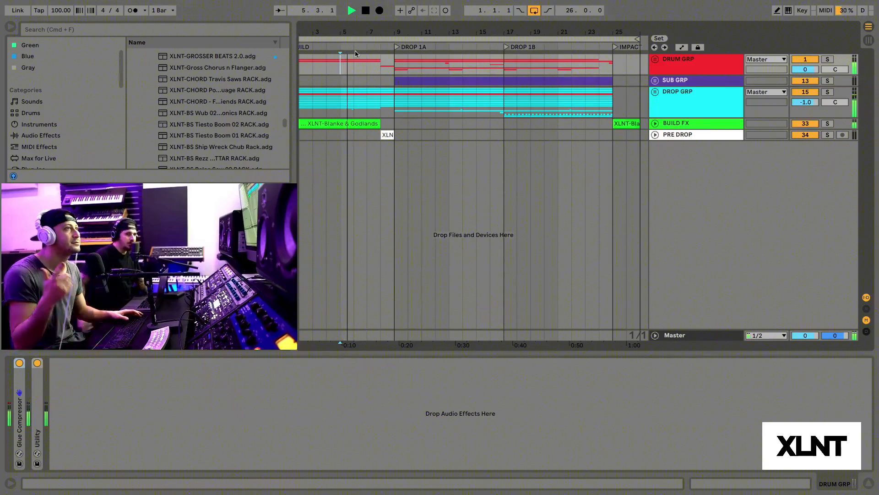